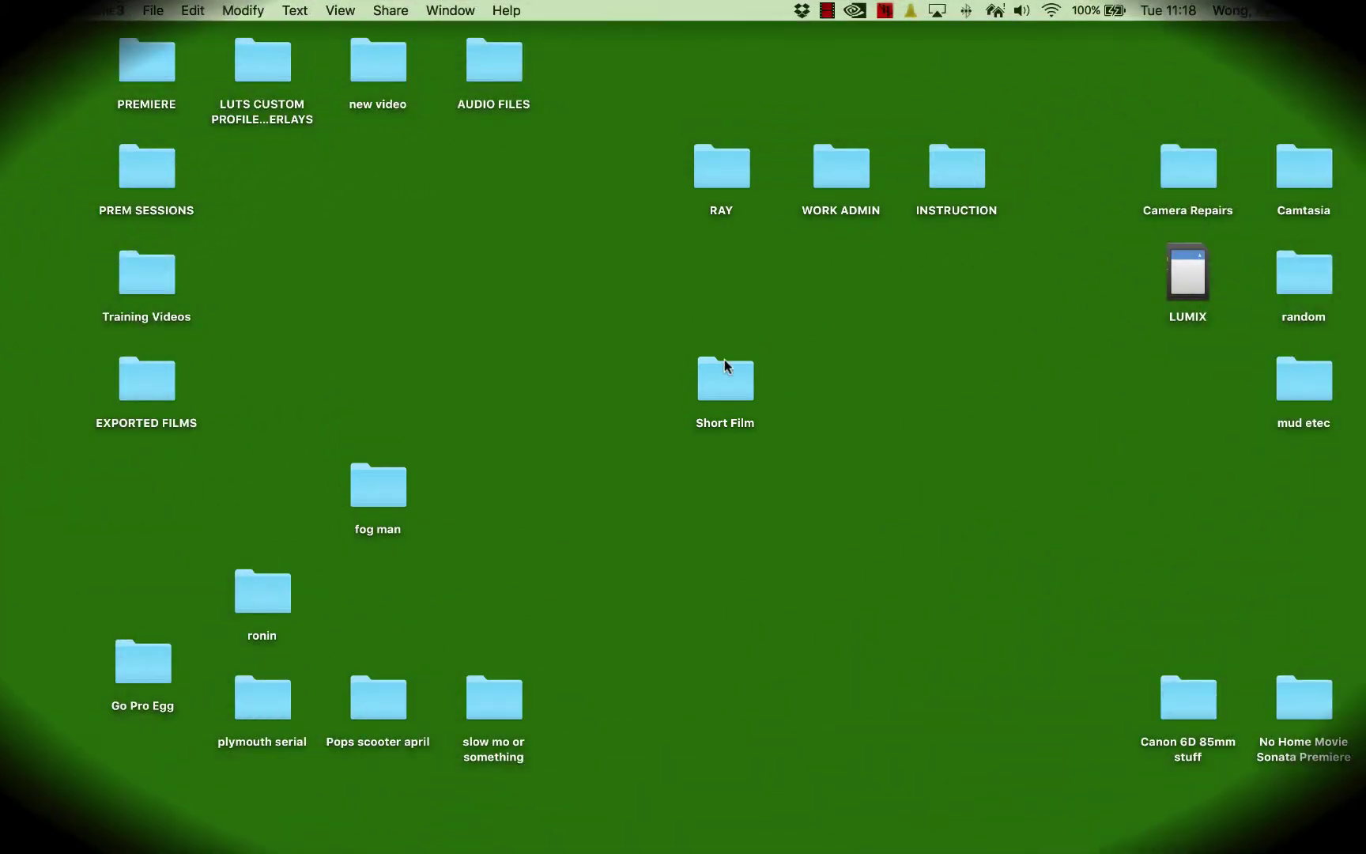
# Browse the Audio, Music and Video subfolders of the desktop Short Film folder, then close it.
pyautogui.click(728, 381)
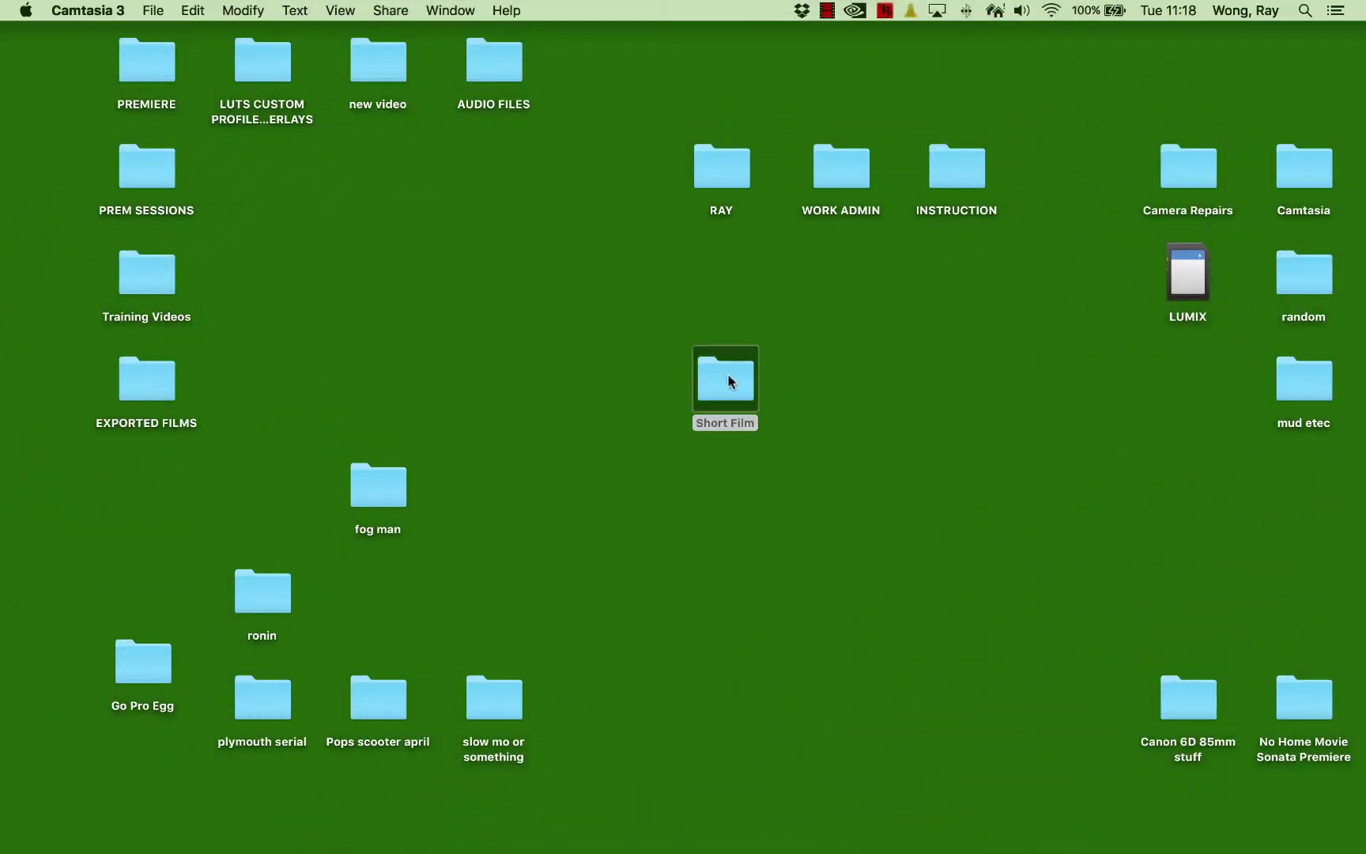
pyautogui.doubleClick(728, 385)
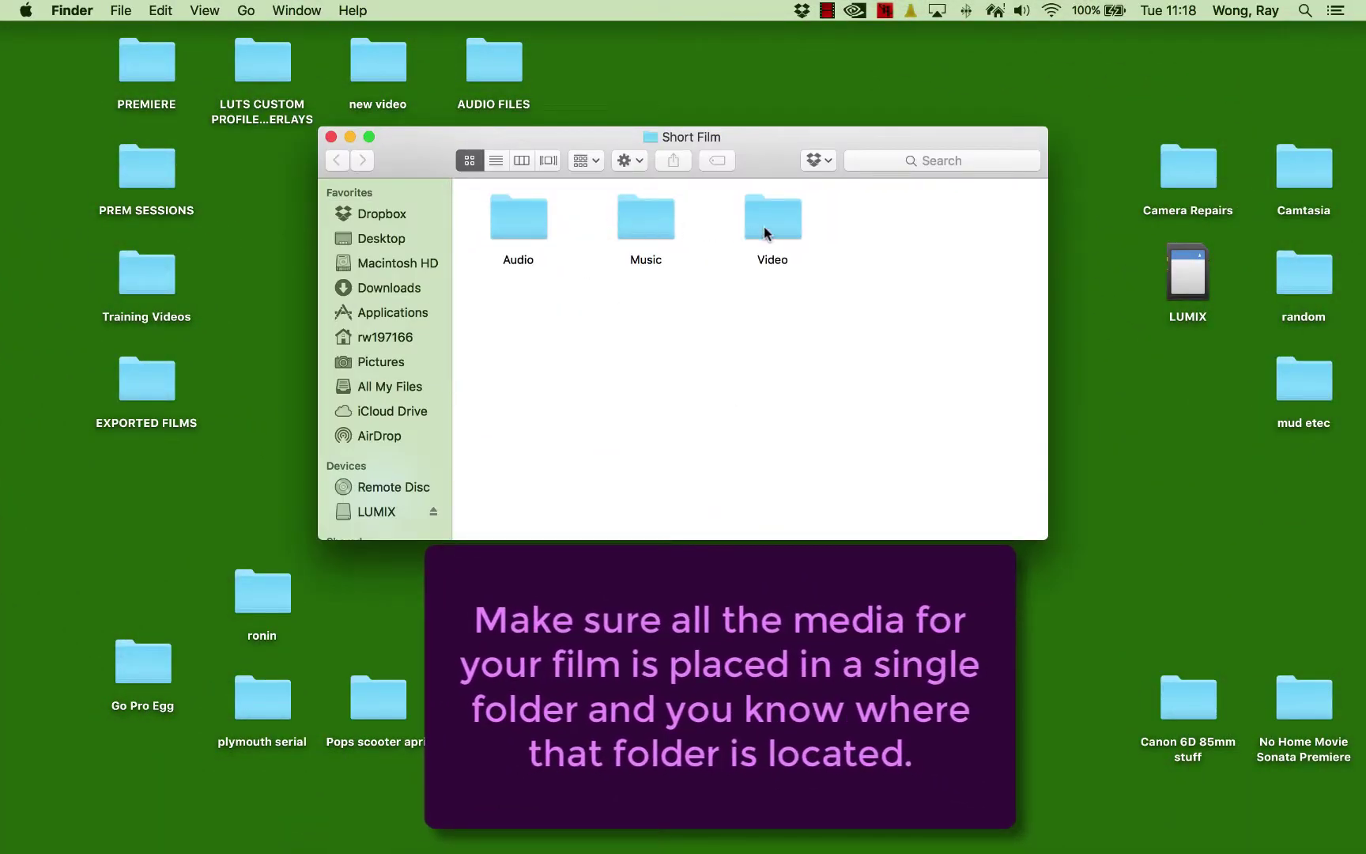
pyautogui.doubleClick(518, 220)
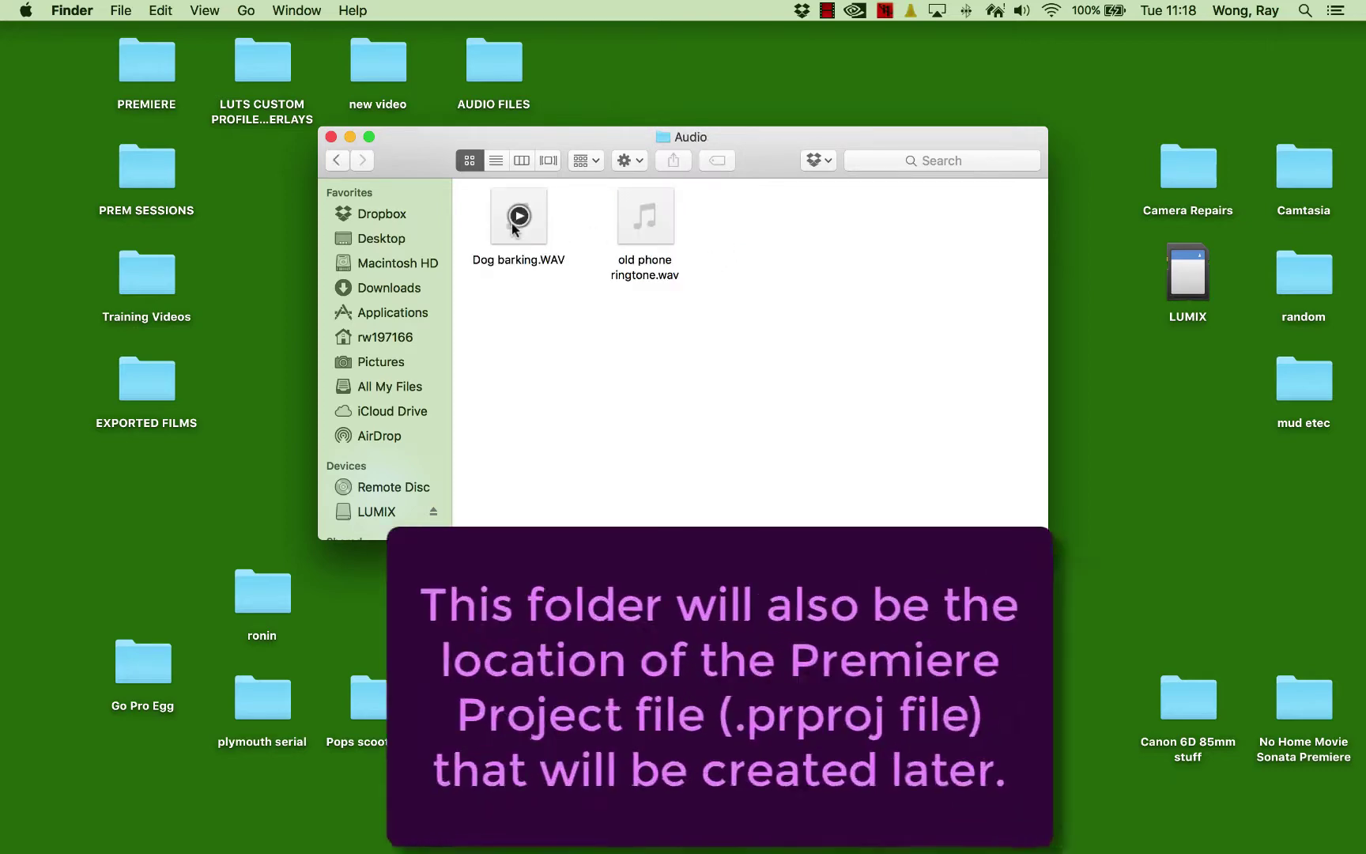
pyautogui.click(338, 160)
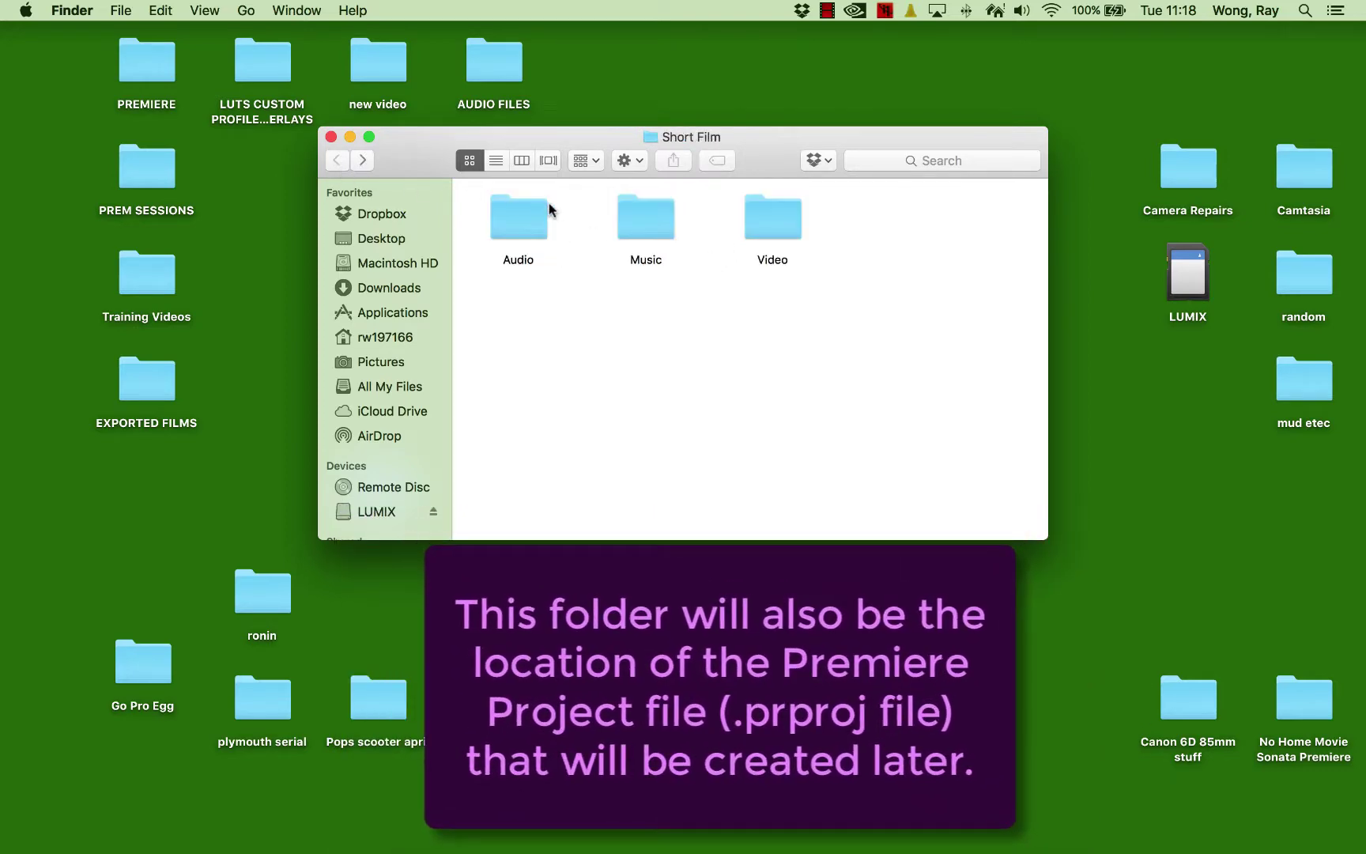
pyautogui.click(639, 220)
pyautogui.doubleClick(639, 213)
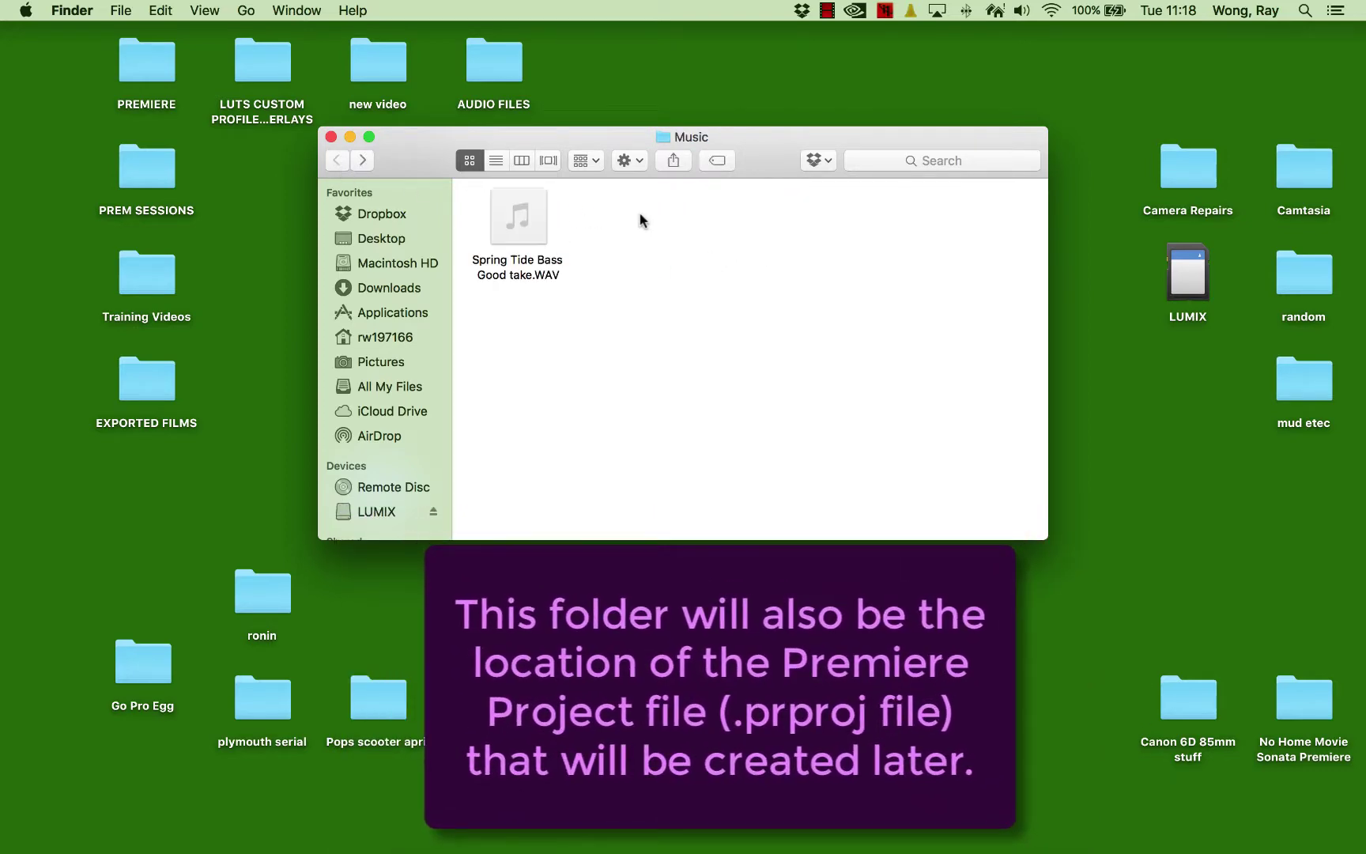
pyautogui.click(336, 160)
pyautogui.doubleClick(767, 216)
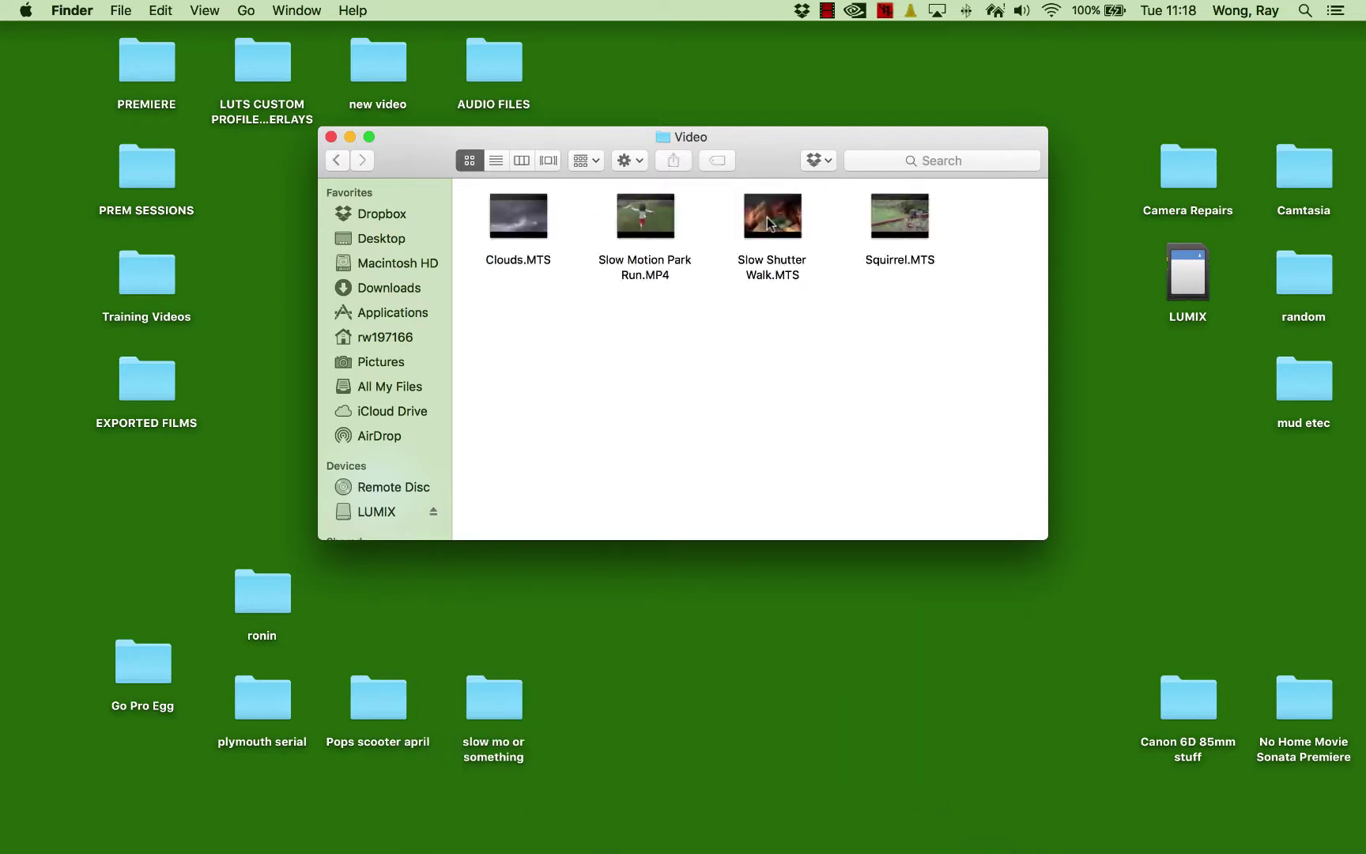
pyautogui.click(335, 161)
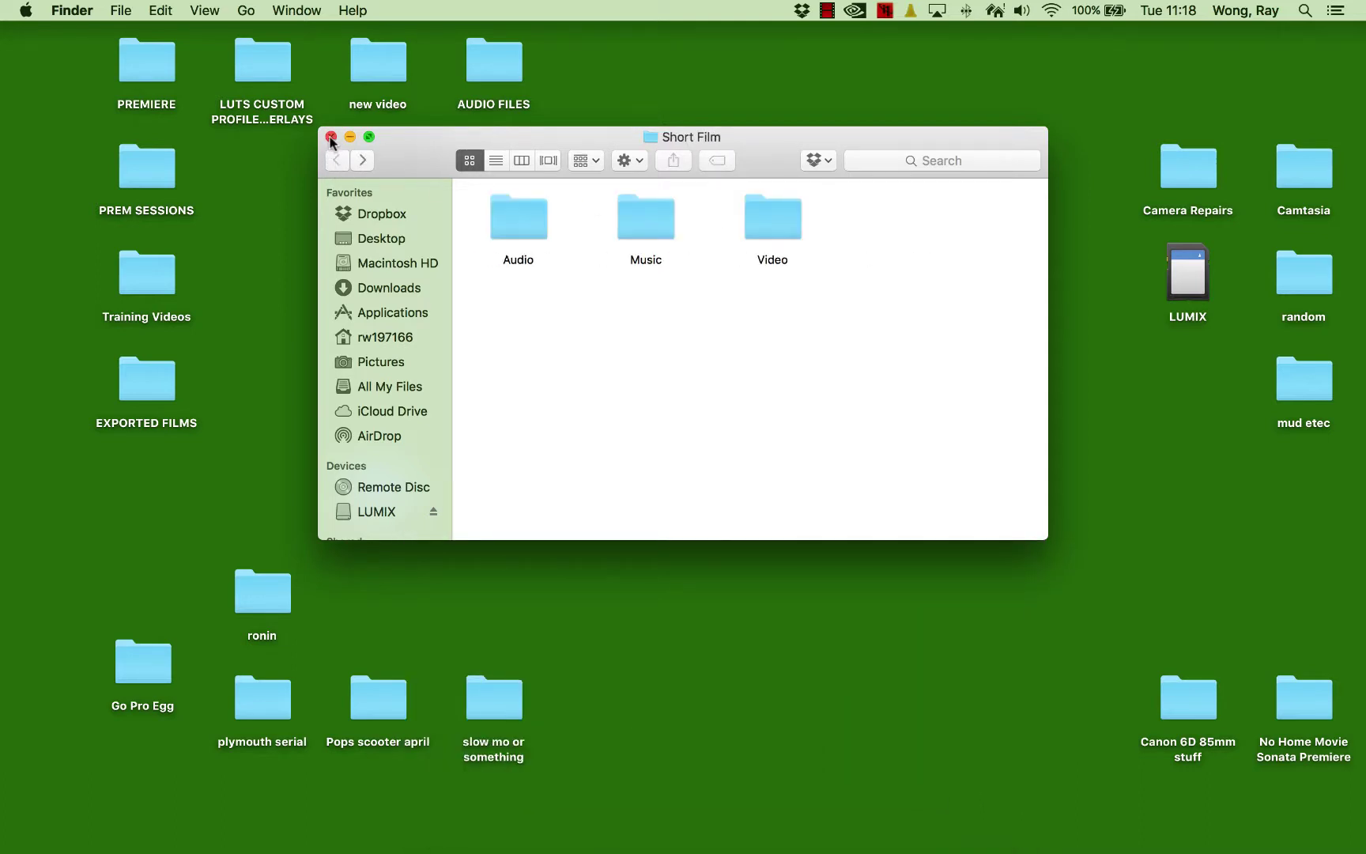
pyautogui.click(332, 137)
# Launch Premiere Pro and start a New Project from the Start window.
pyautogui.moveTo(624, 836)
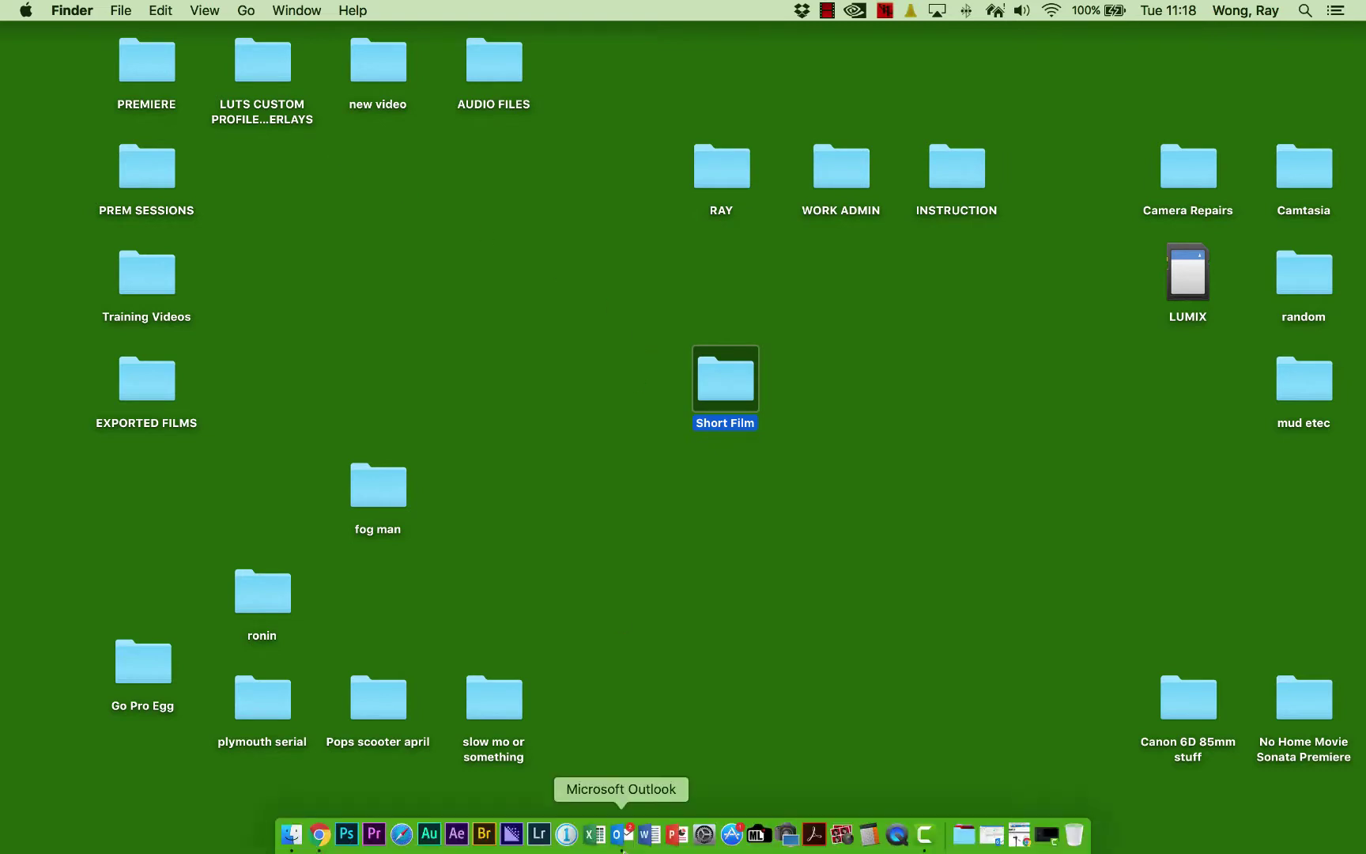
pyautogui.click(374, 833)
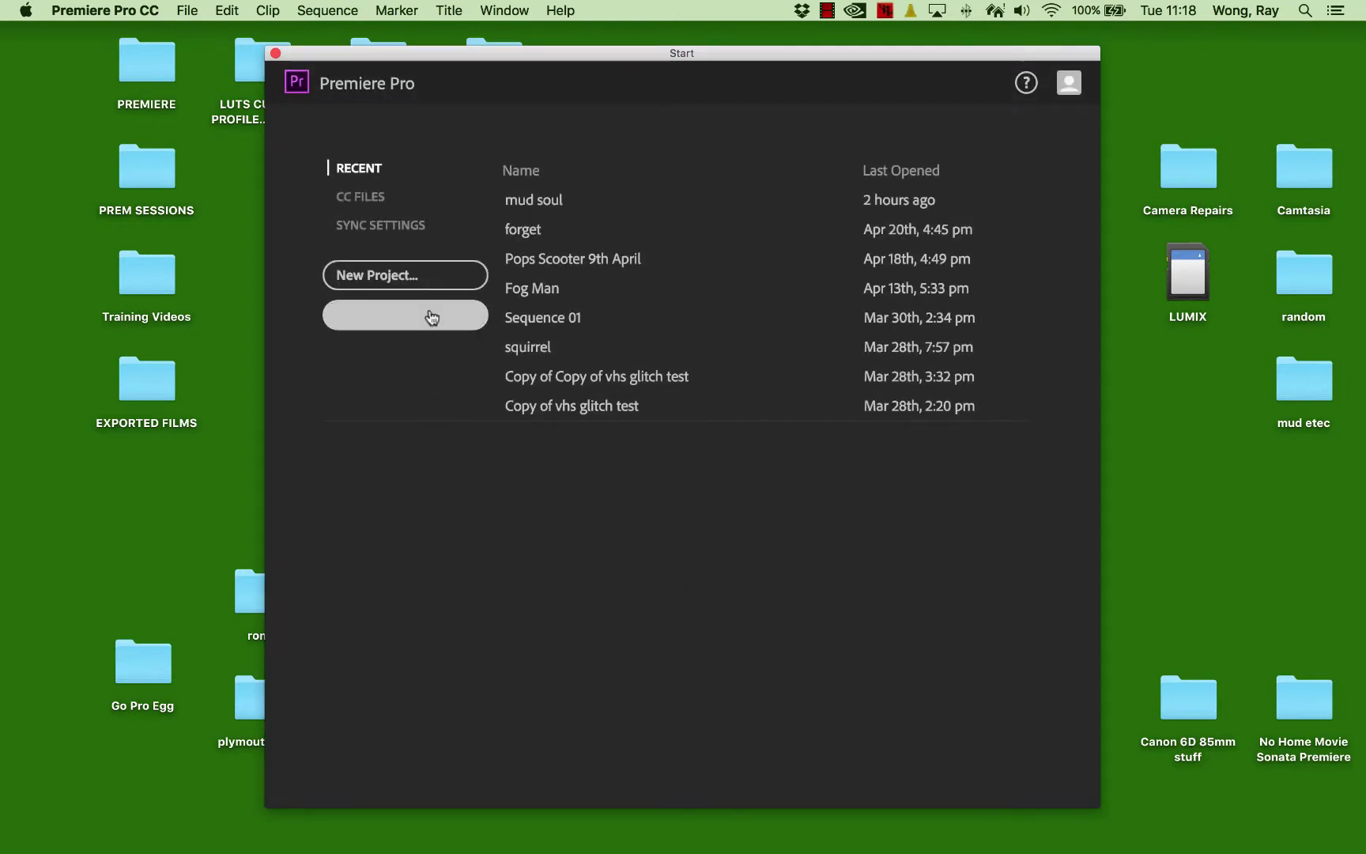
pyautogui.click(435, 278)
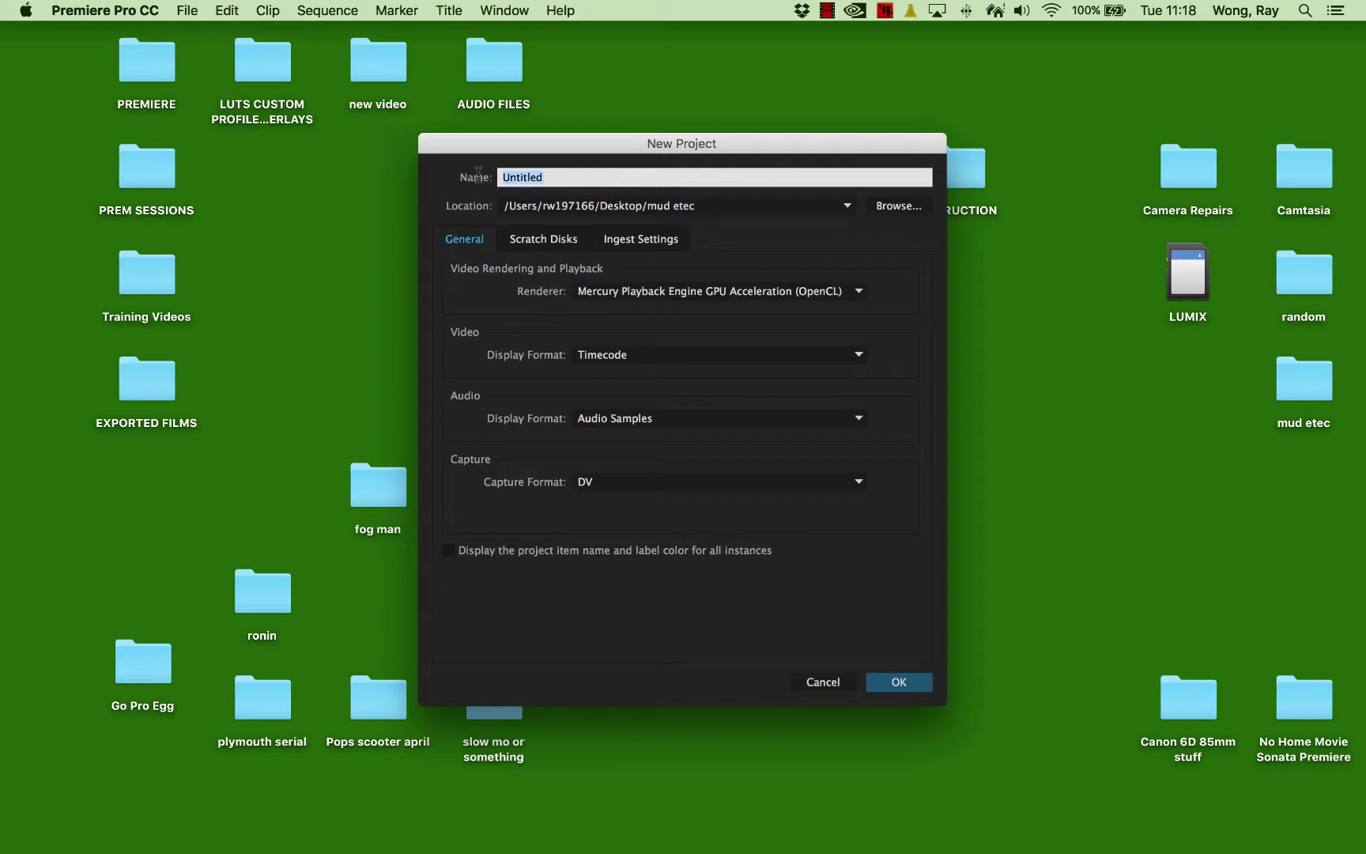
# Name the project Short Film, set its location to Desktop > Short Film, and create it.
pyautogui.write('Short Film')
pyautogui.click(901, 207)
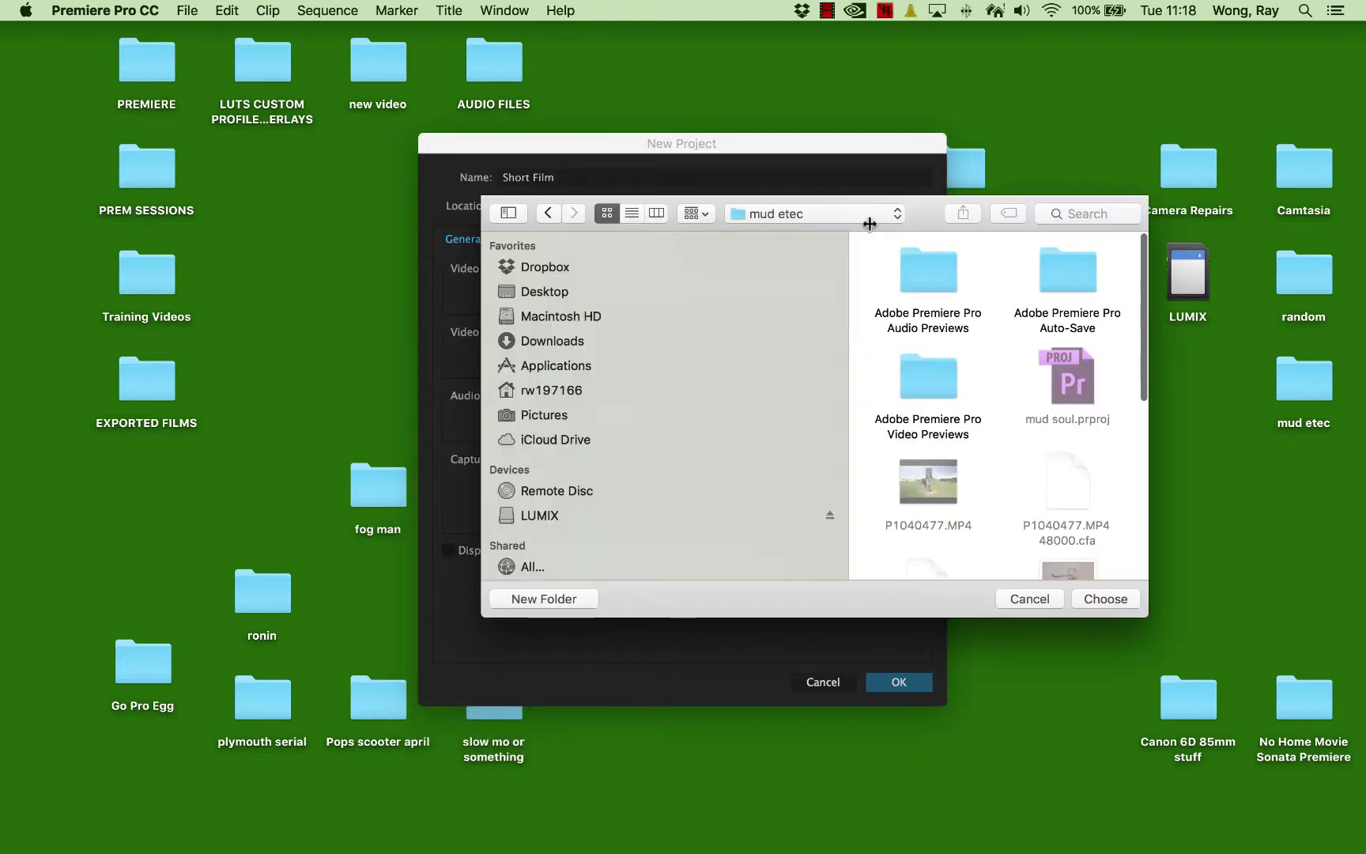
pyautogui.click(545, 293)
pyautogui.scroll(-5, 1014, 473)
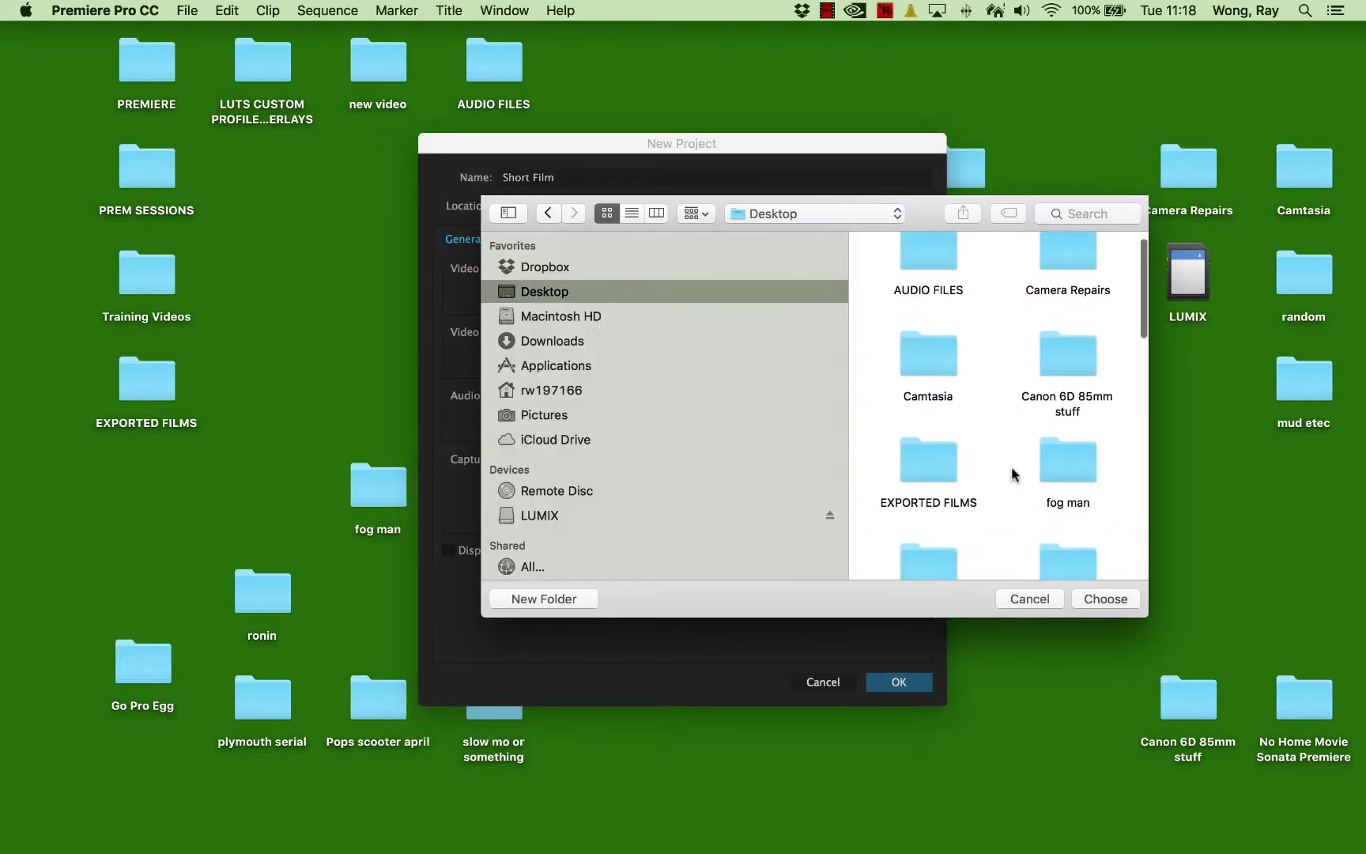
pyautogui.scroll(-2, 1014, 472)
pyautogui.scroll(-2, 1014, 472)
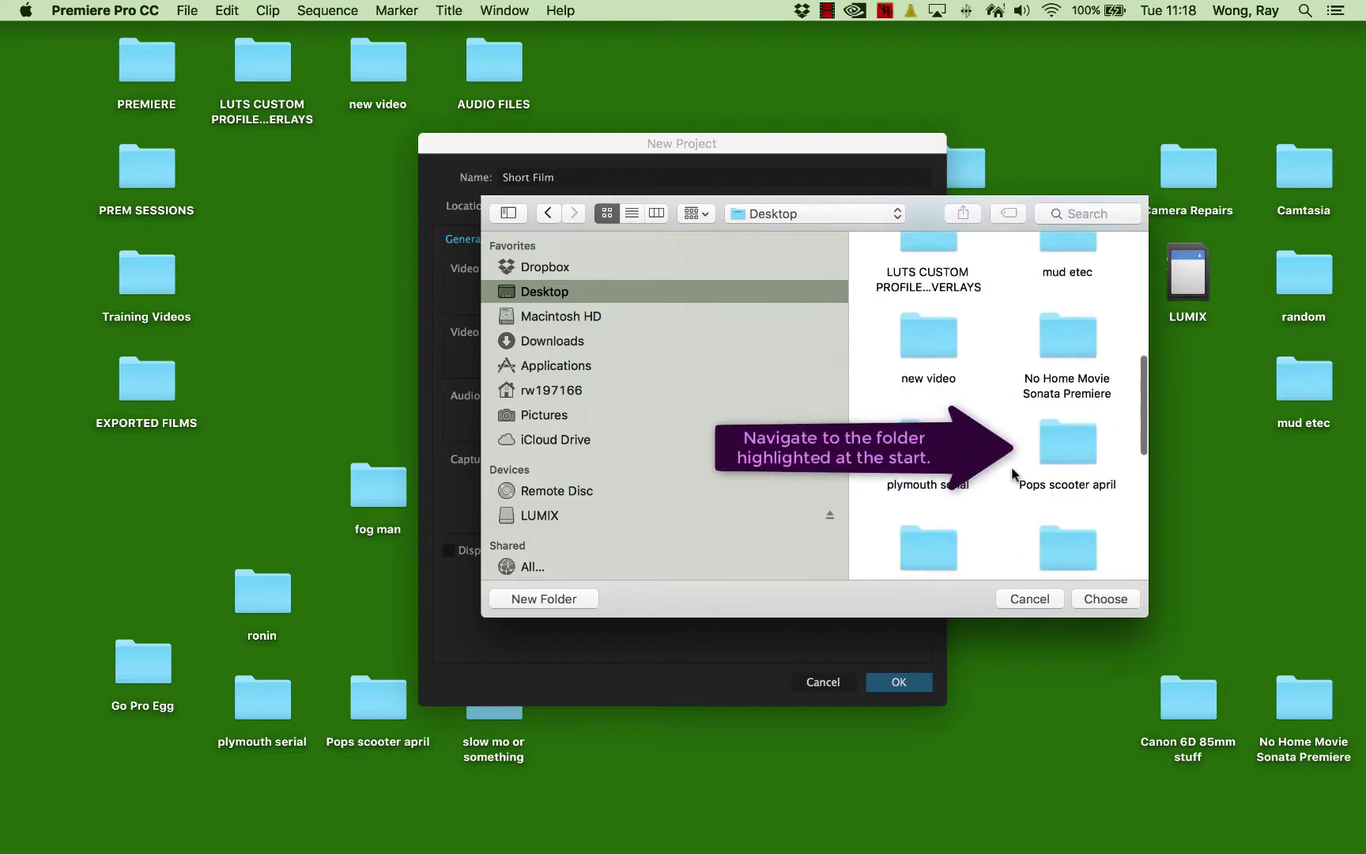
pyautogui.scroll(-2, 1014, 473)
pyautogui.scroll(-2, 1014, 472)
pyautogui.scroll(-2, 1014, 472)
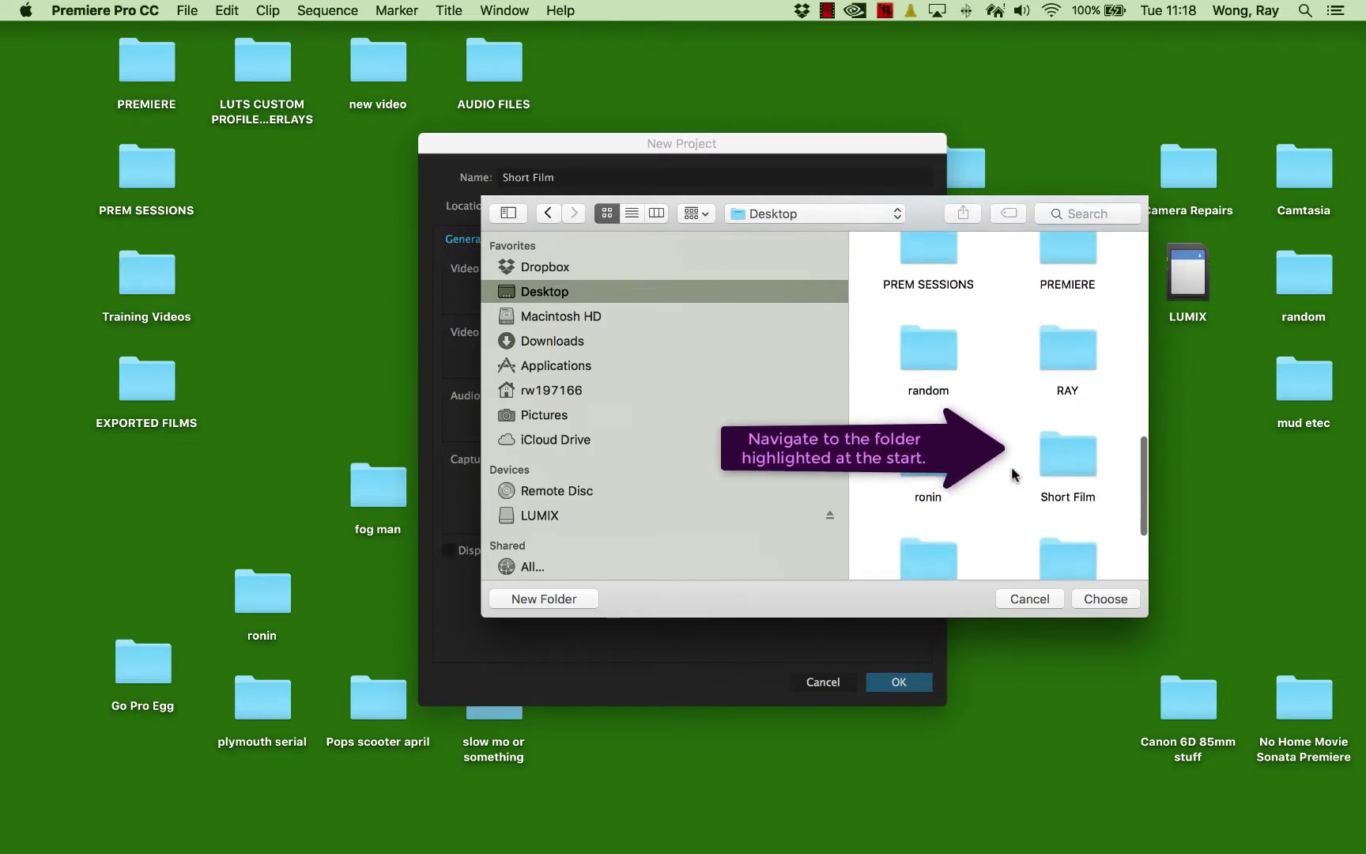
pyautogui.doubleClick(1064, 462)
pyautogui.click(1104, 599)
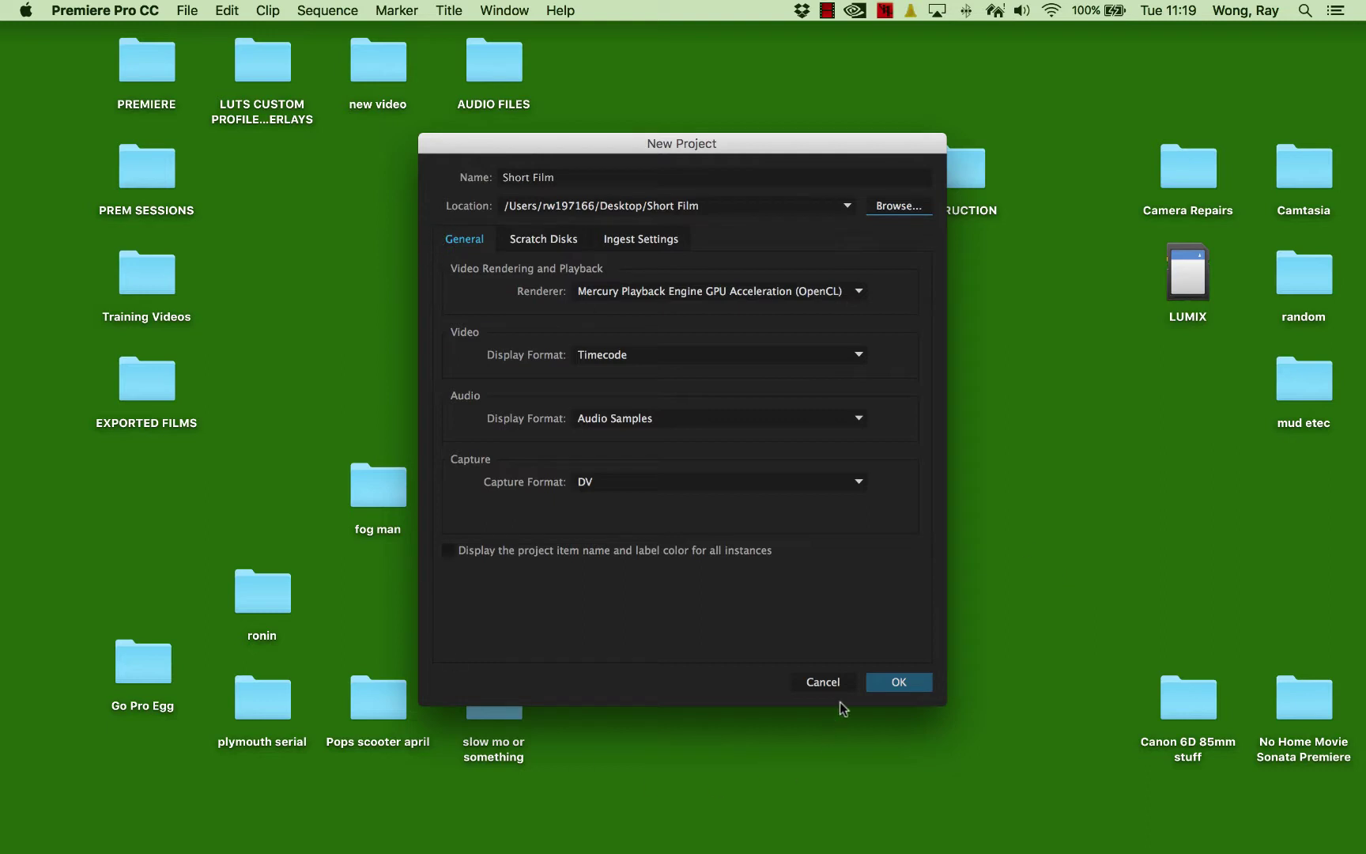
pyautogui.click(913, 688)
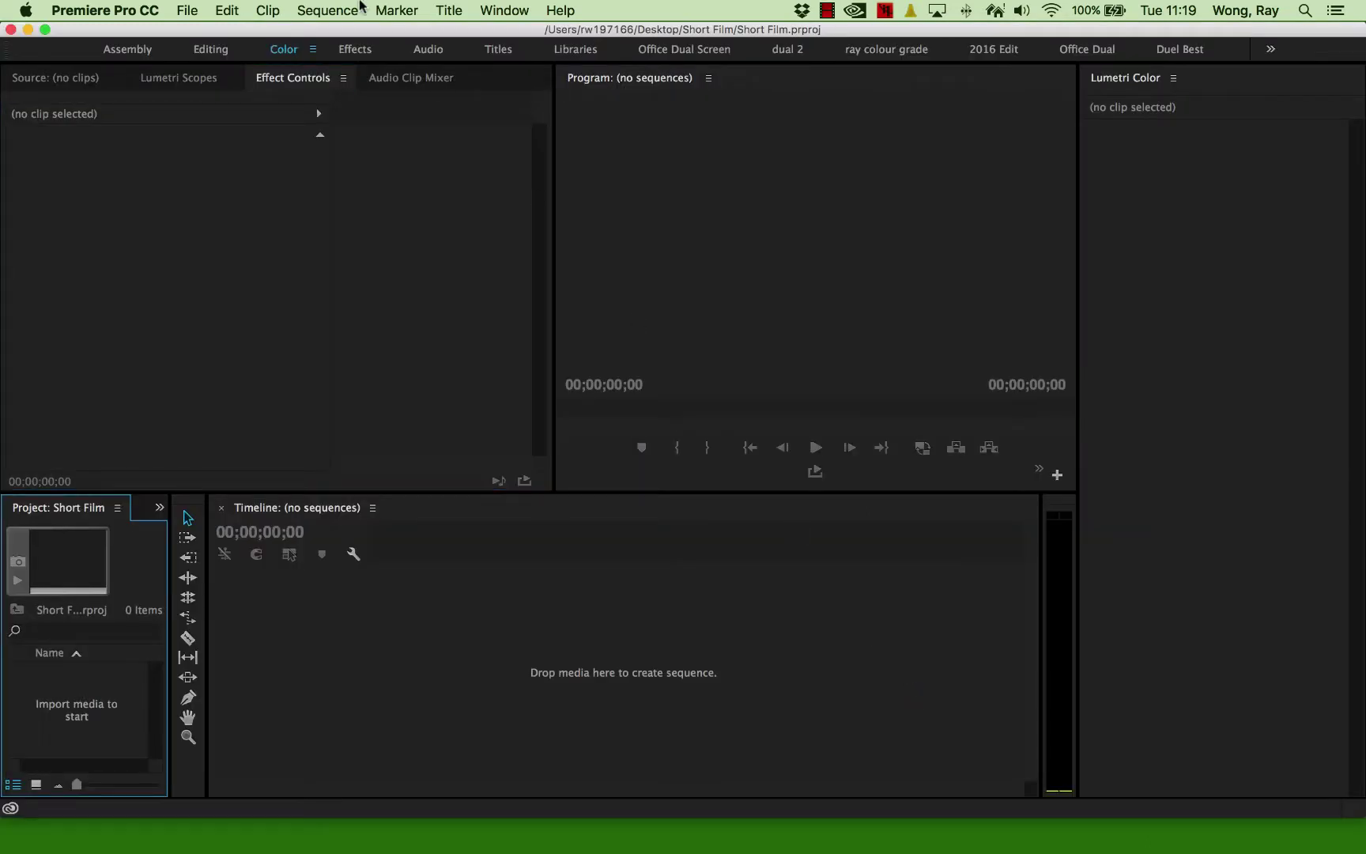
# Choose Window > Workspaces > Editing and bring the Project: Short Film panel forward.
pyautogui.click(506, 12)
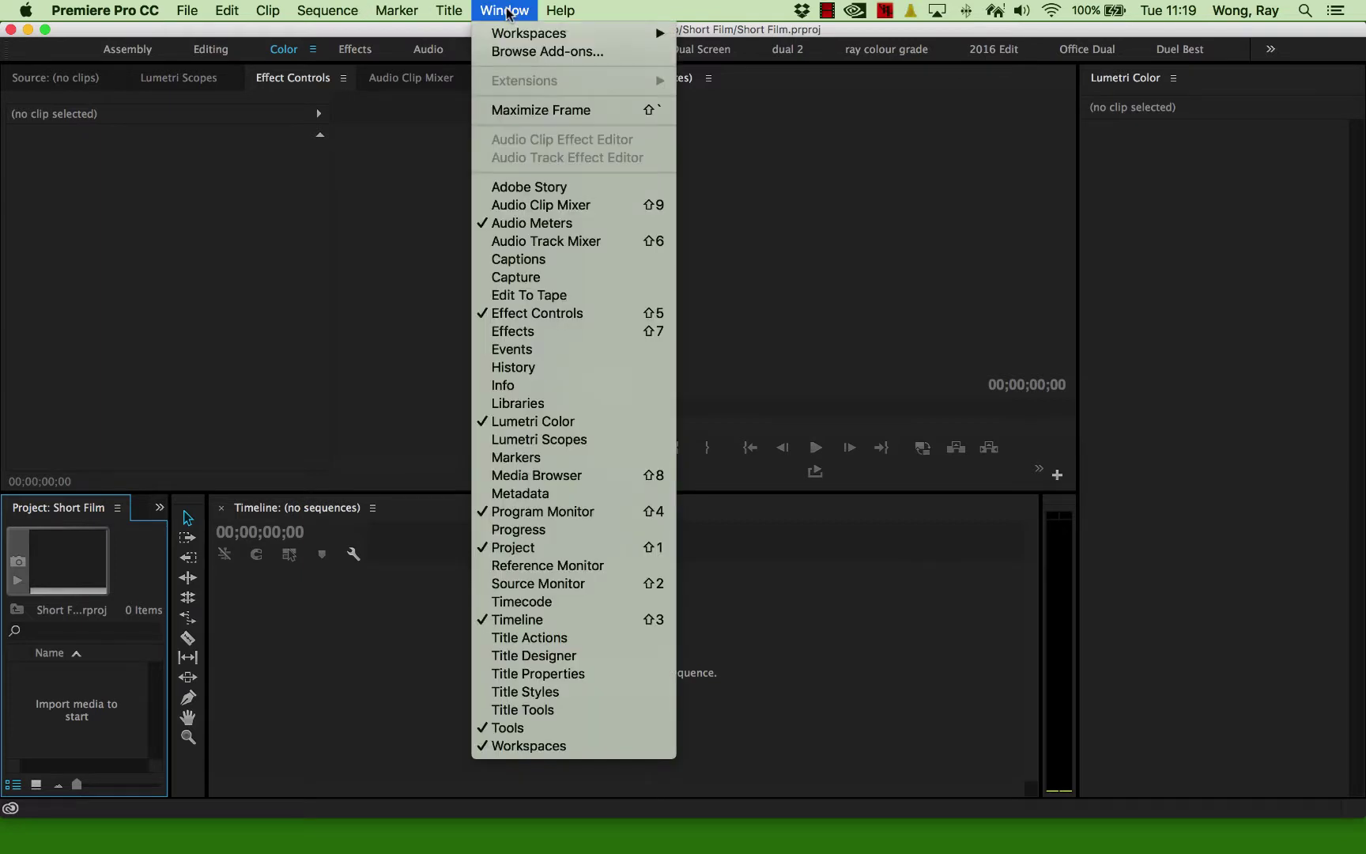
pyautogui.moveTo(577, 33)
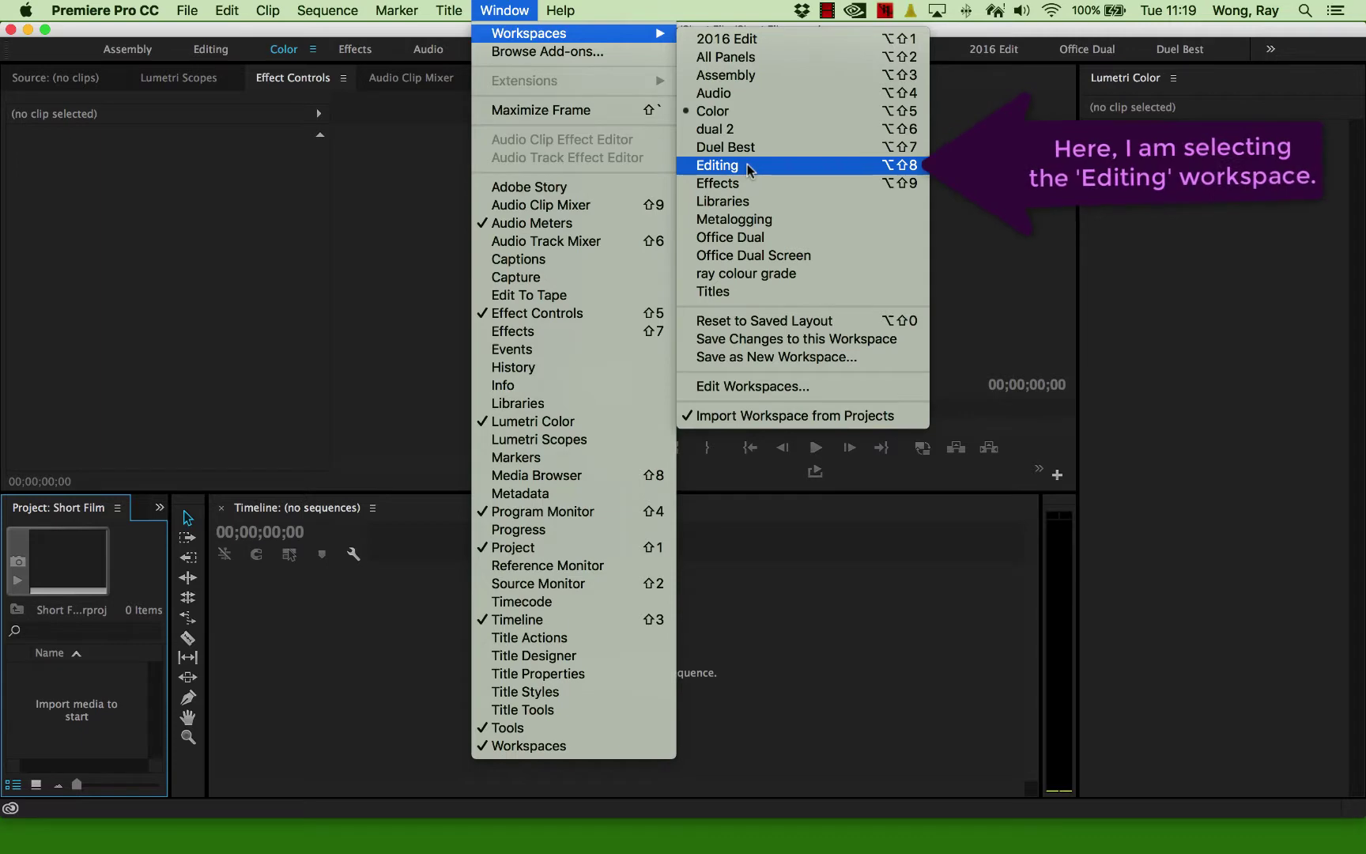
pyautogui.click(748, 165)
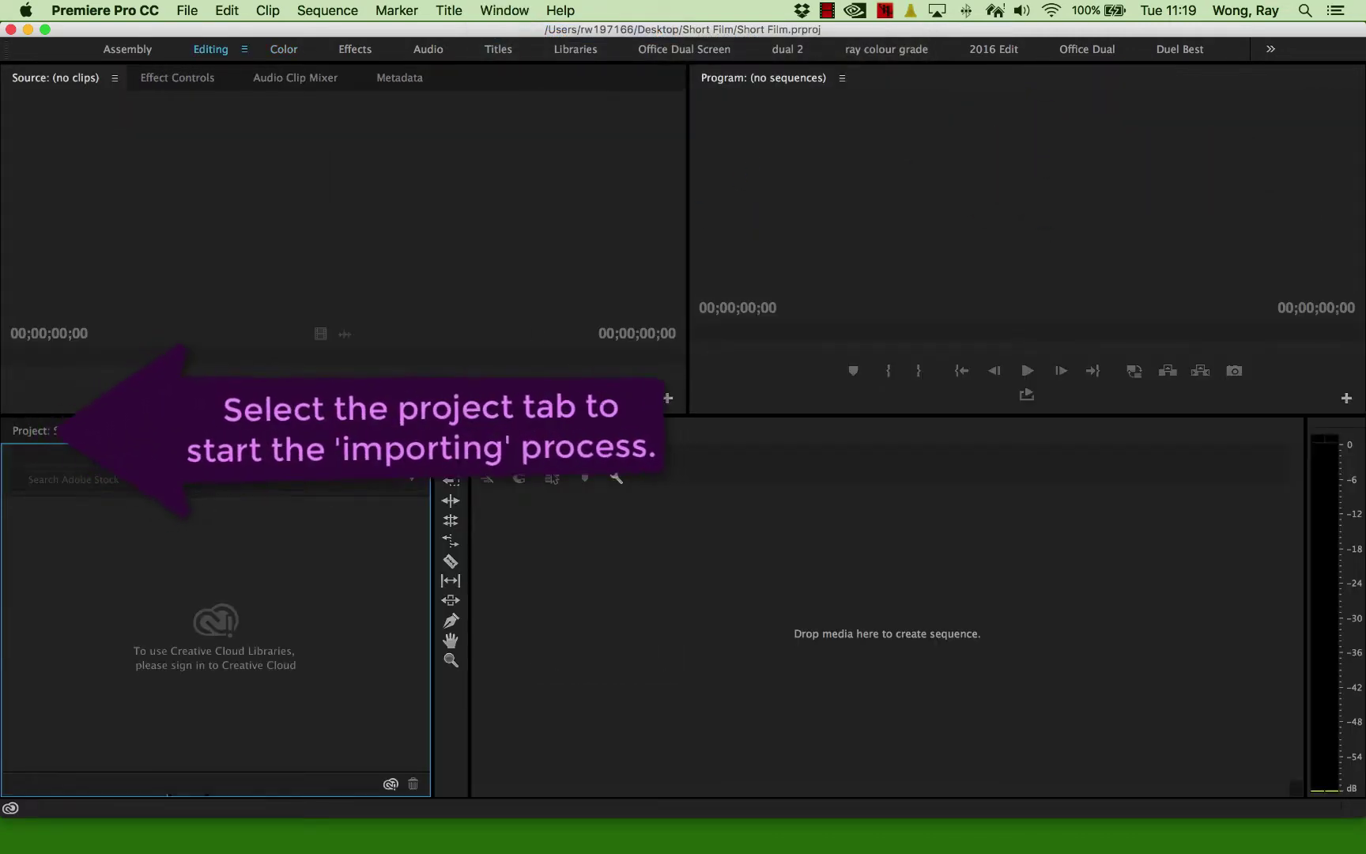
pyautogui.click(51, 432)
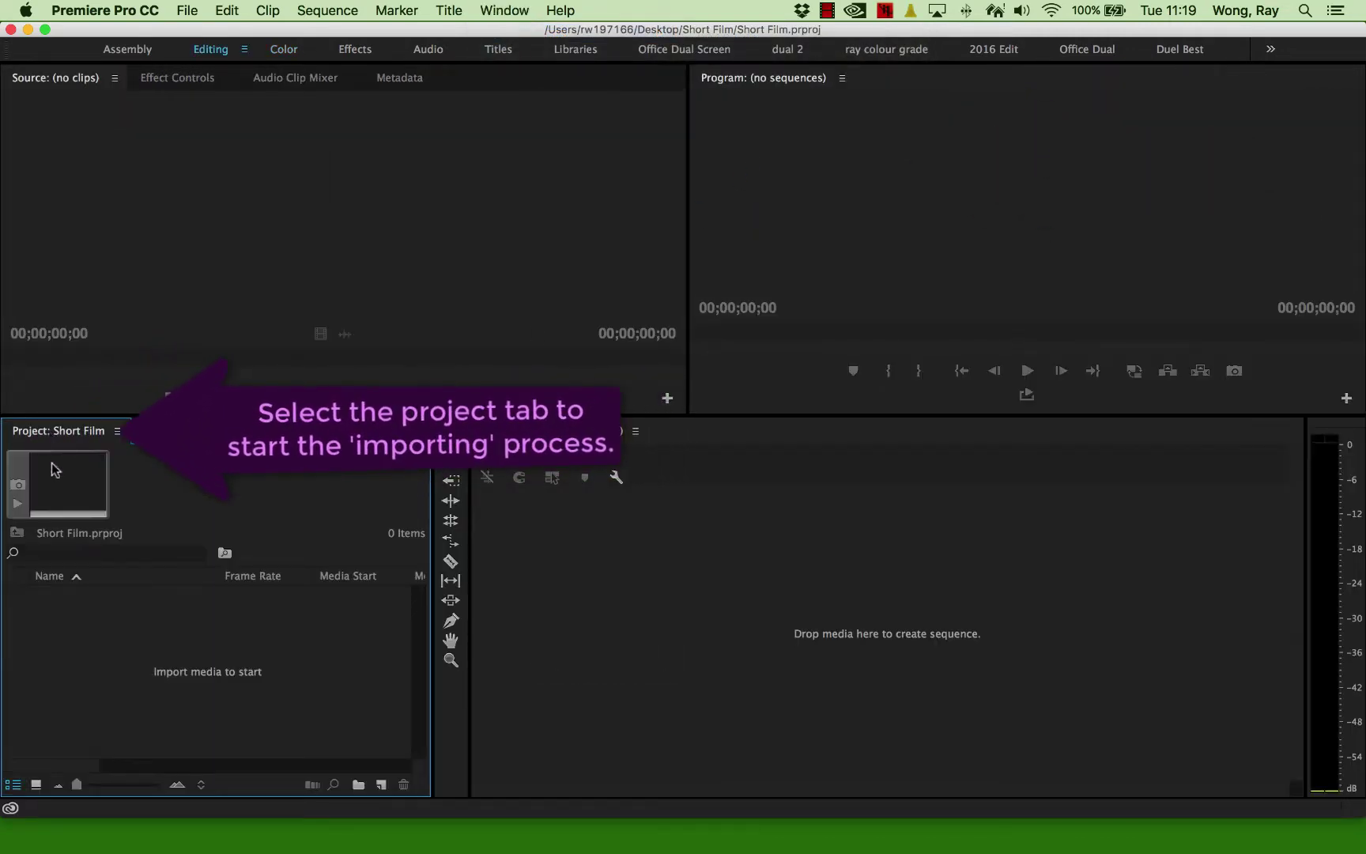
# Import the Audio, Music and Video folders together through the Project panel's Import... command.
pyautogui.rightClick(109, 660)
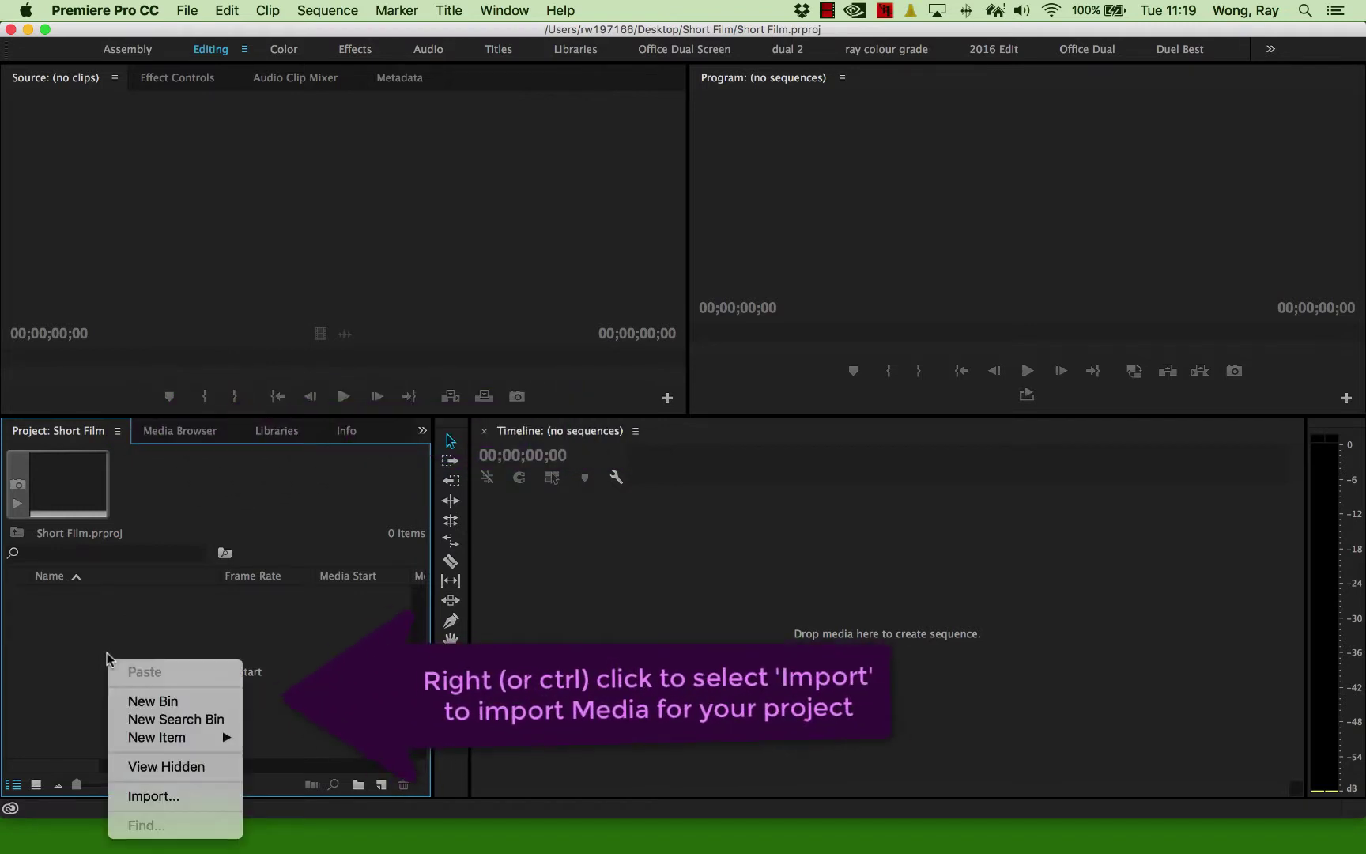
pyautogui.click(155, 796)
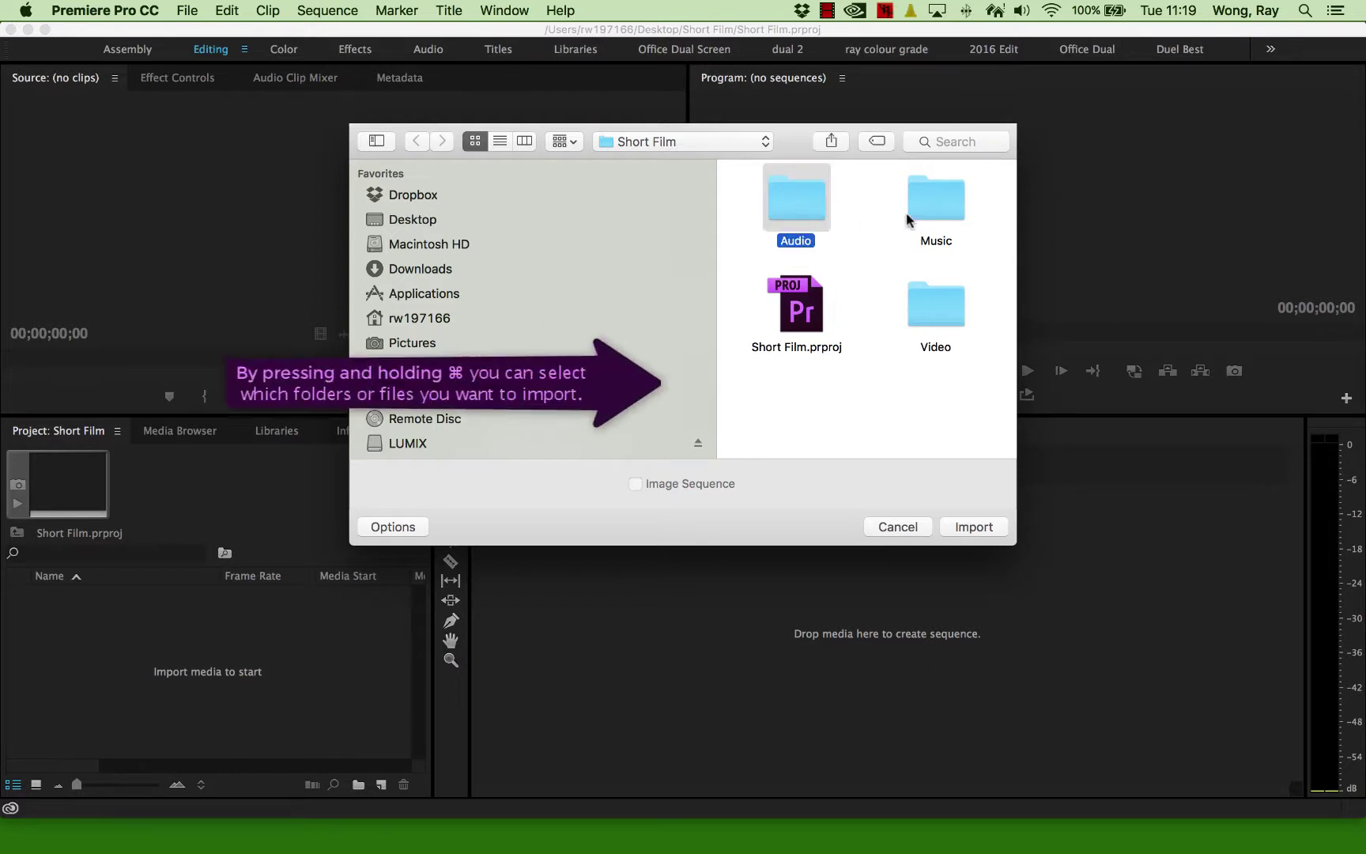
pyautogui.keyDown('super'); pyautogui.click(936, 202); pyautogui.keyUp('super')
pyautogui.keyDown('super'); pyautogui.click(932, 311); pyautogui.keyUp('super')
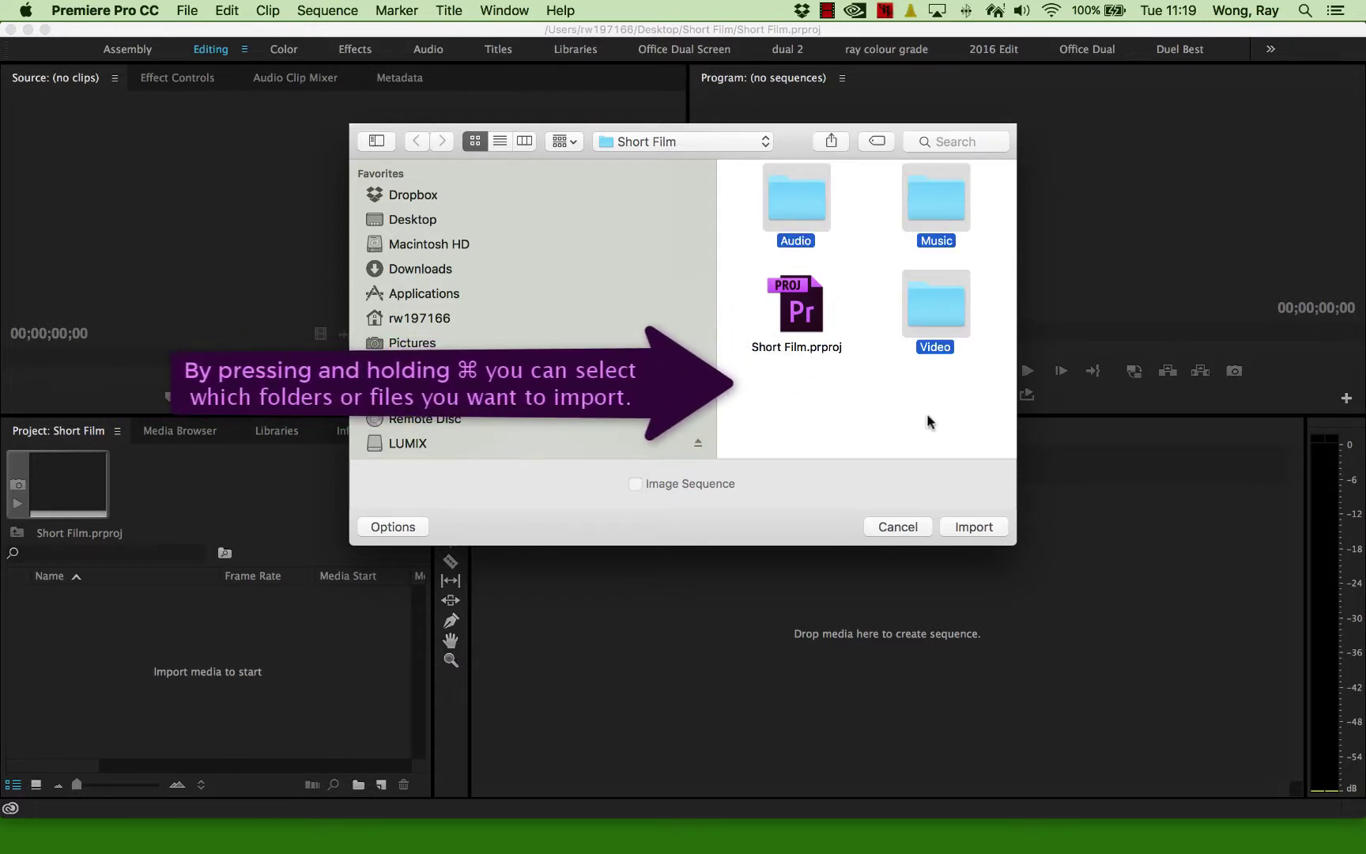
pyautogui.click(974, 527)
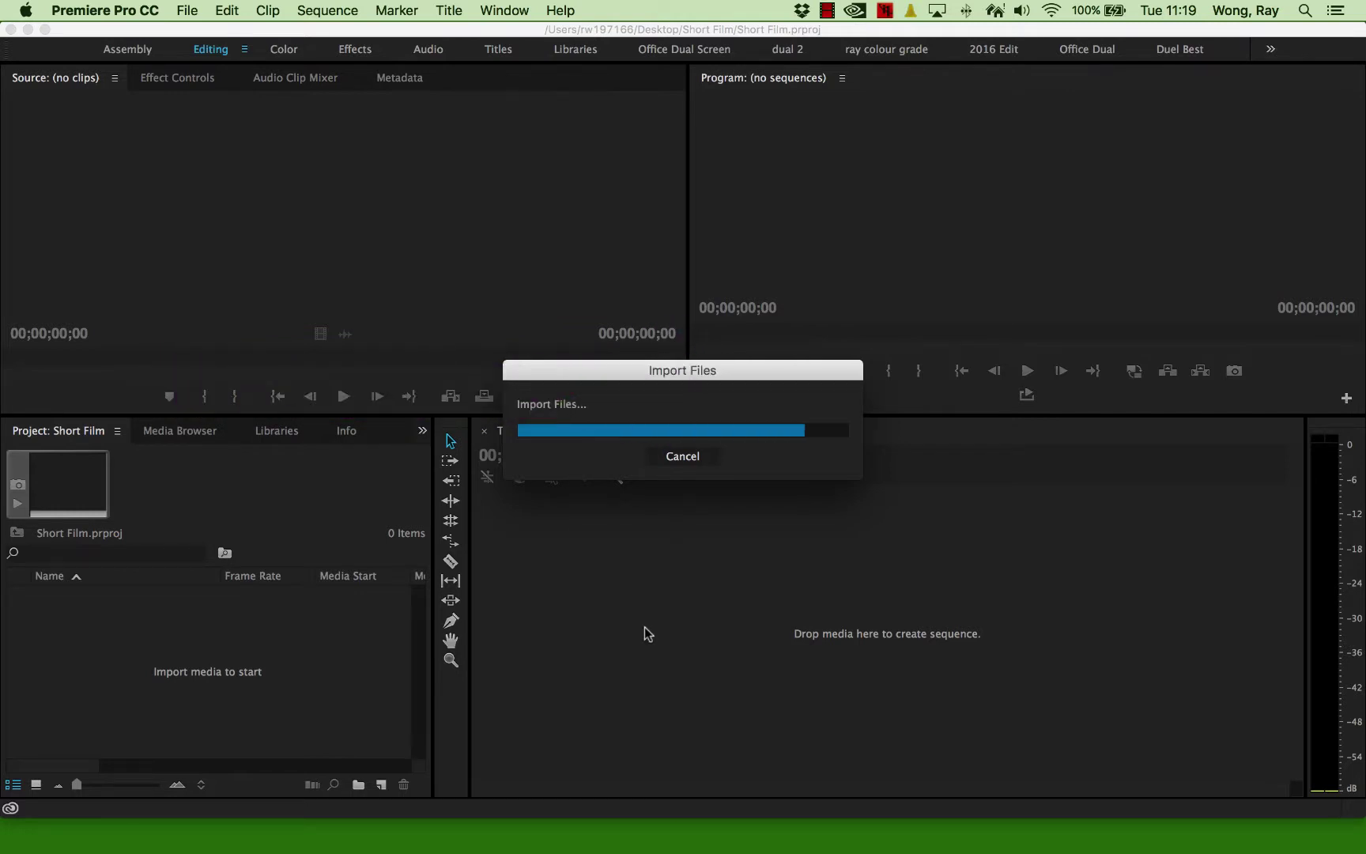
# Switch the Project panel to Icon View.
pyautogui.click(34, 785)
pyautogui.click(13, 784)
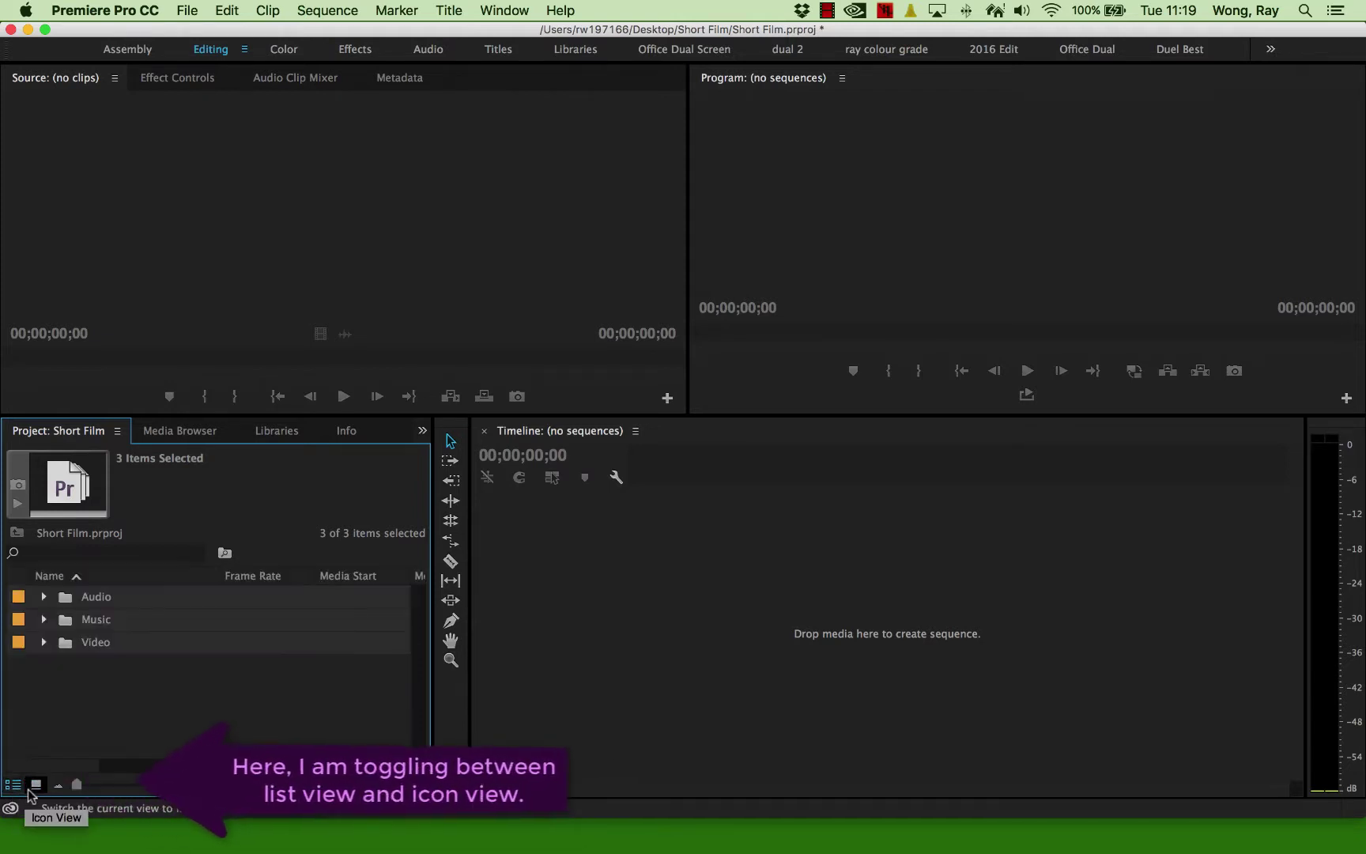
pyautogui.click(35, 784)
# Look inside the Video, Audio and Music bins, ending in the Video bin.
pyautogui.doubleClick(356, 644)
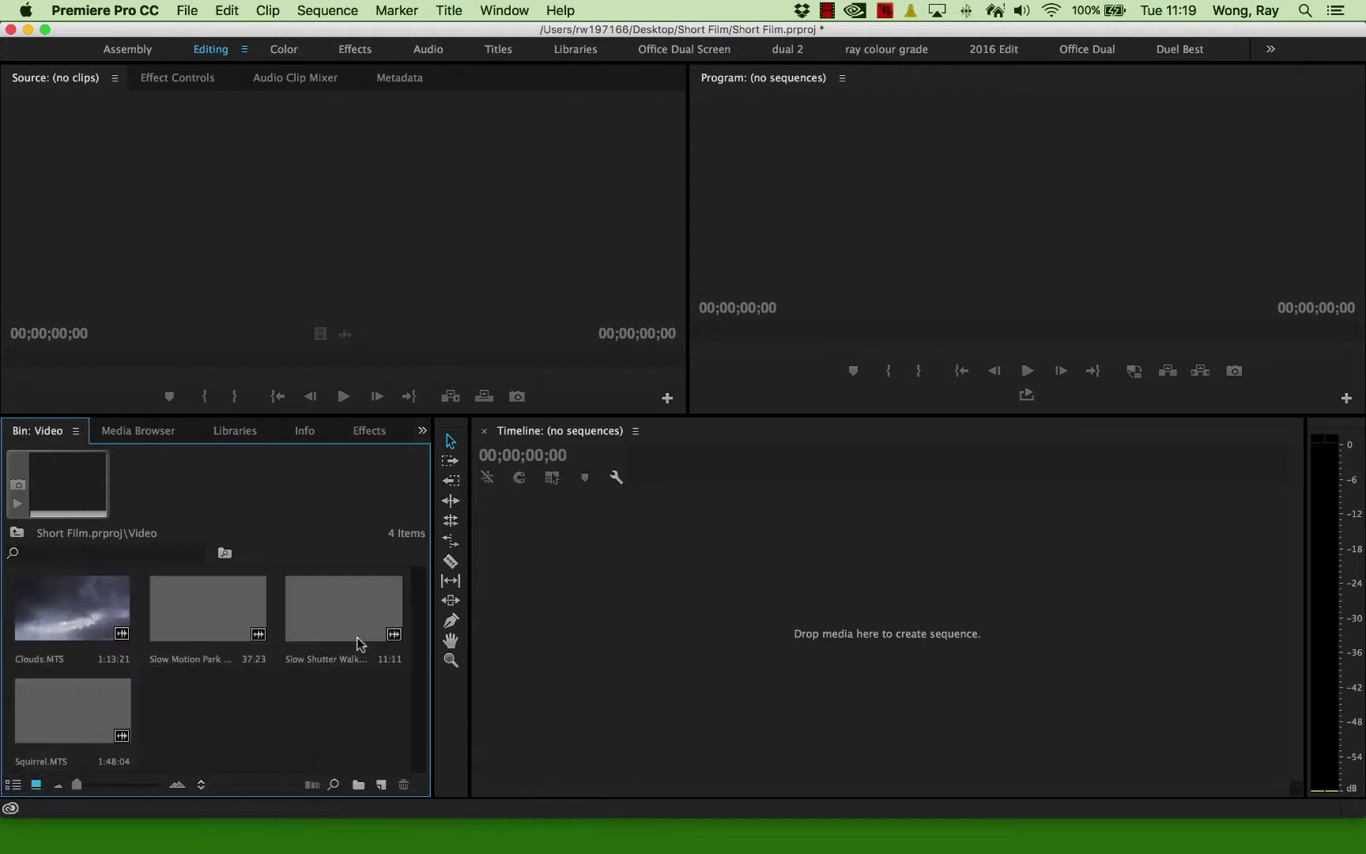
pyautogui.click(12, 536)
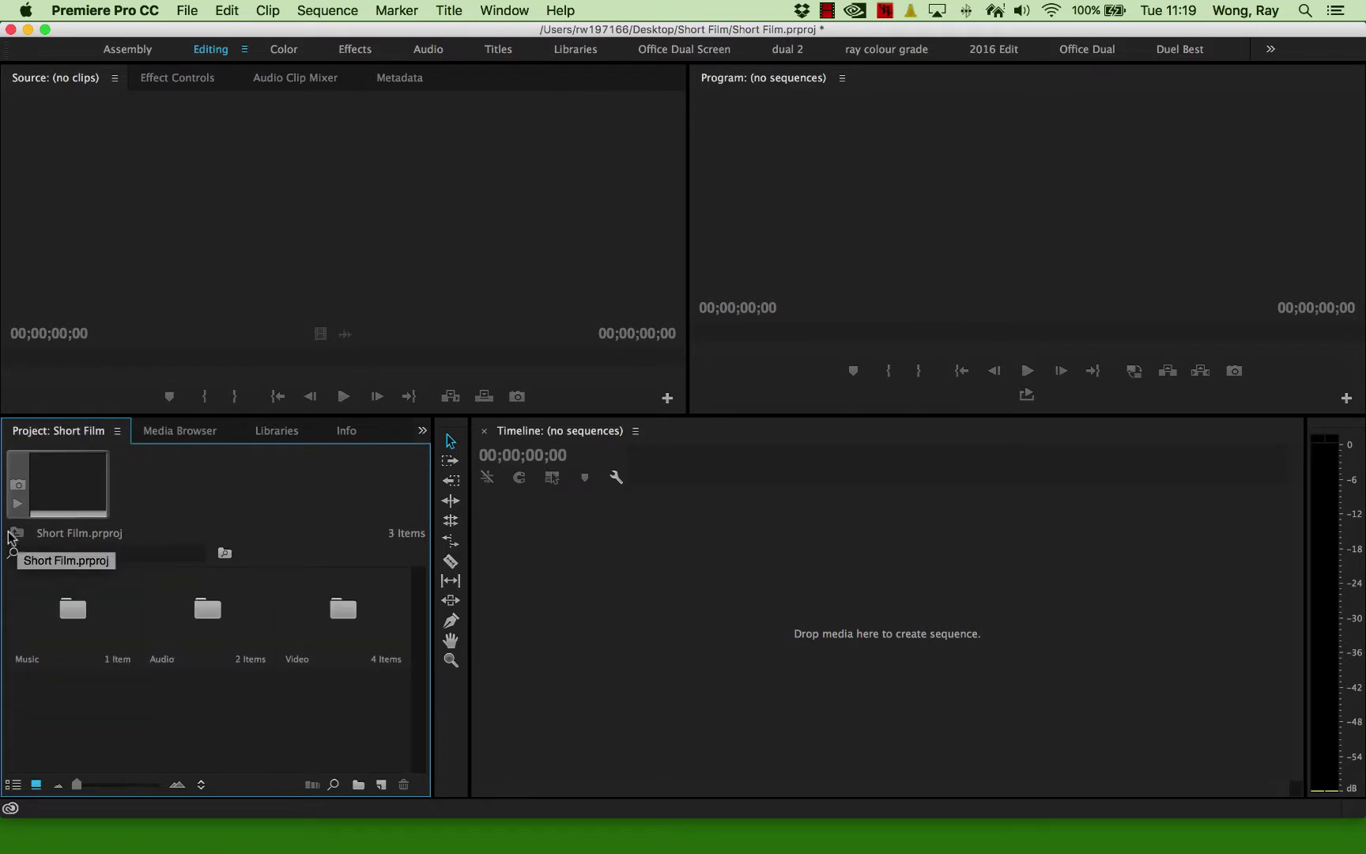
pyautogui.doubleClick(202, 613)
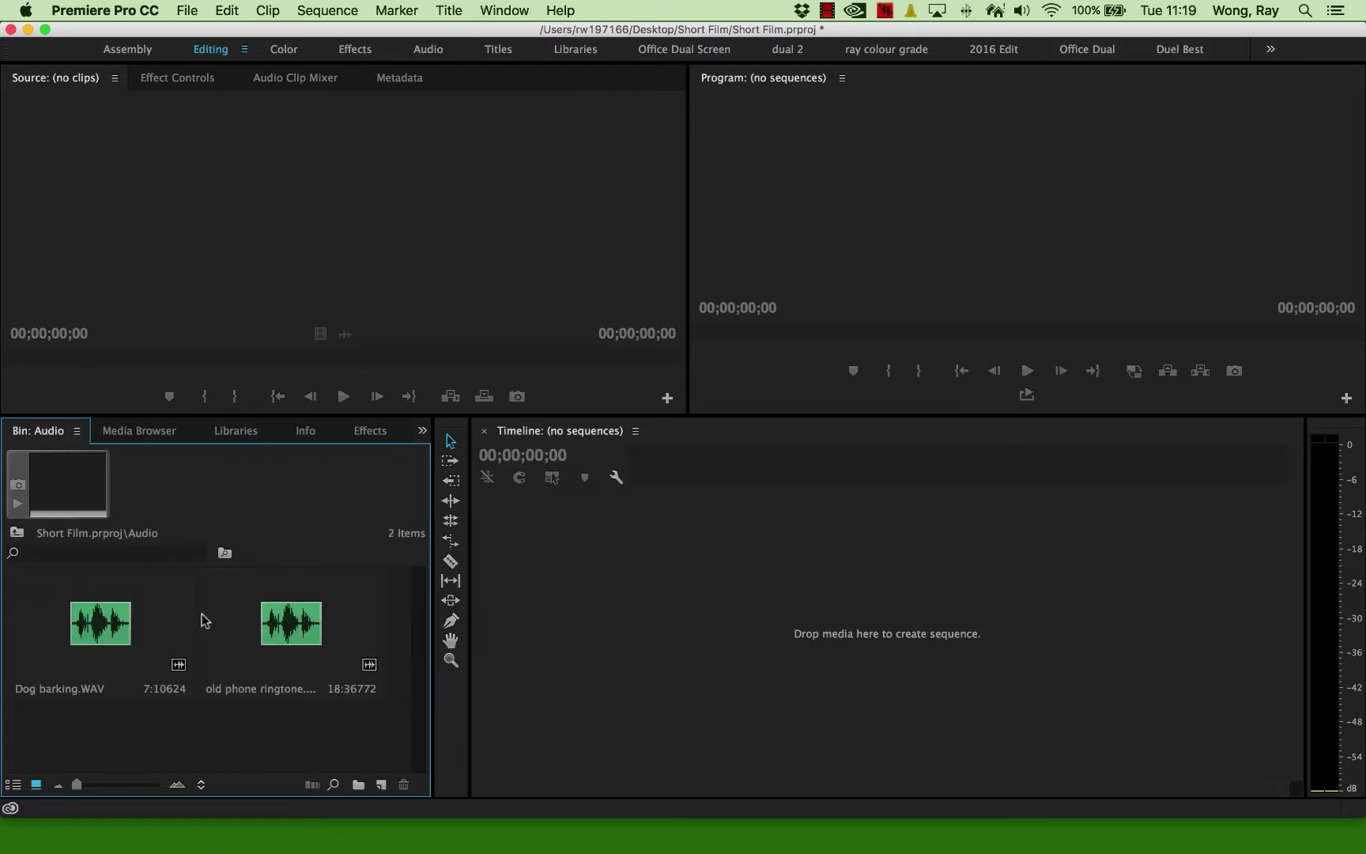
pyautogui.click(16, 537)
pyautogui.doubleClick(79, 621)
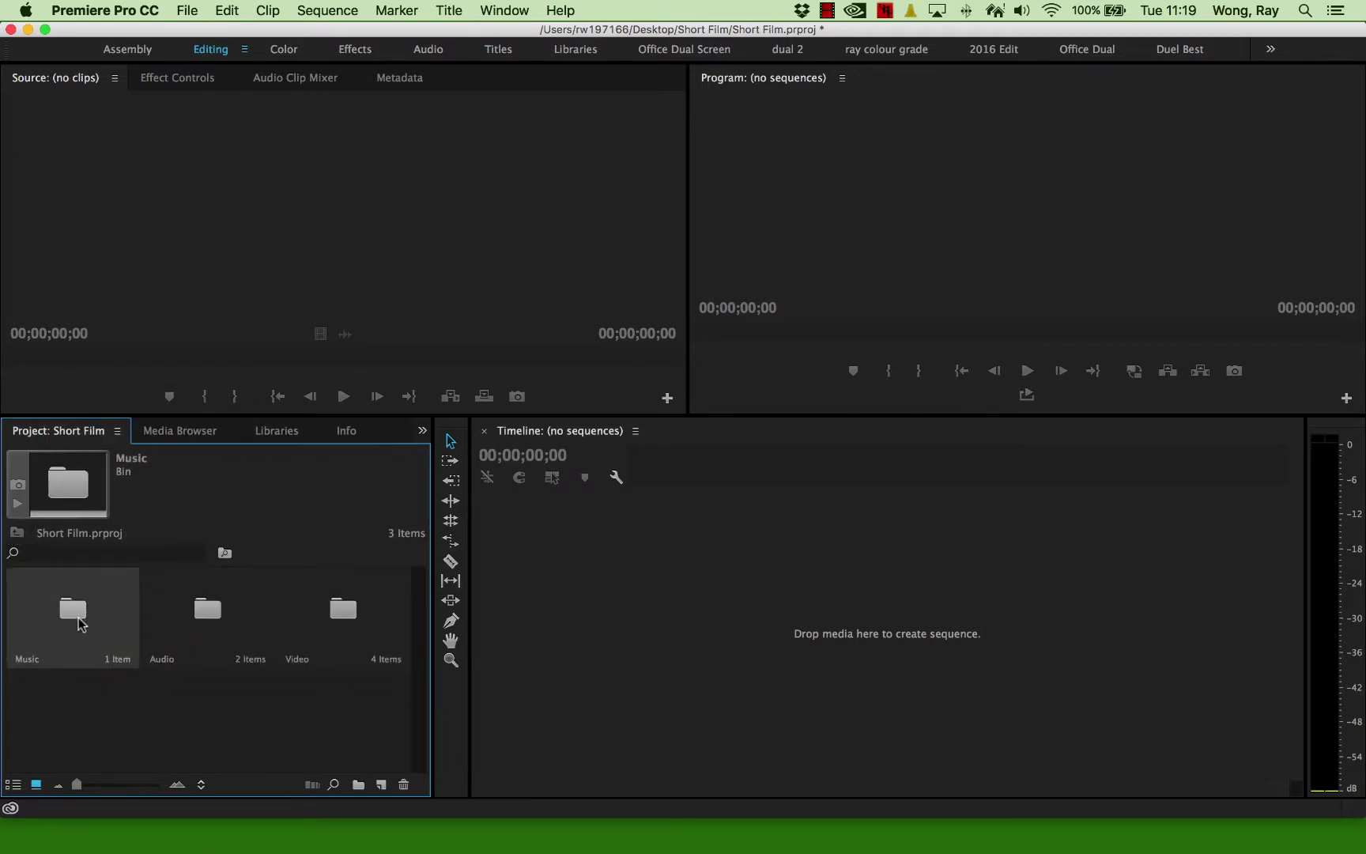
pyautogui.click(13, 535)
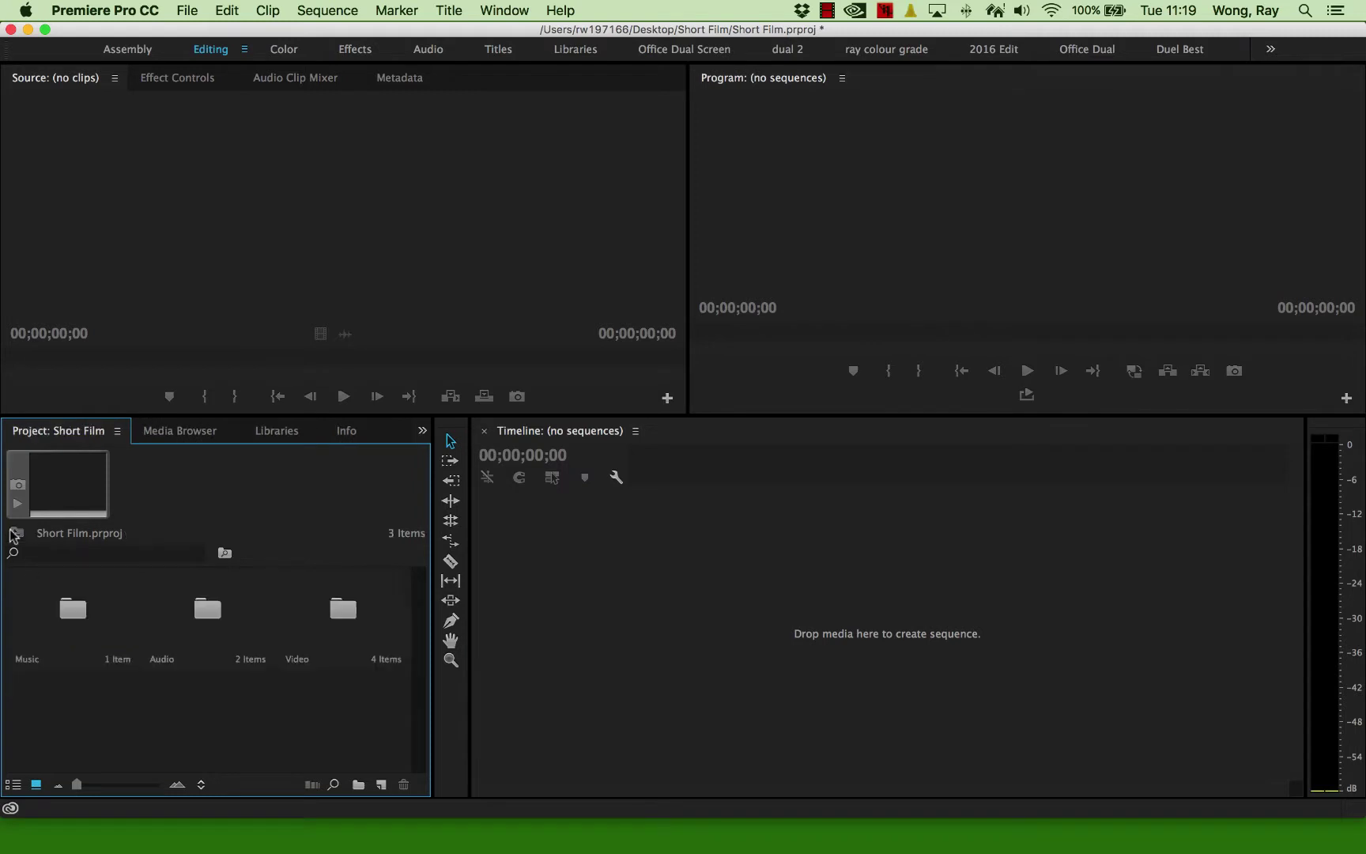
pyautogui.doubleClick(340, 639)
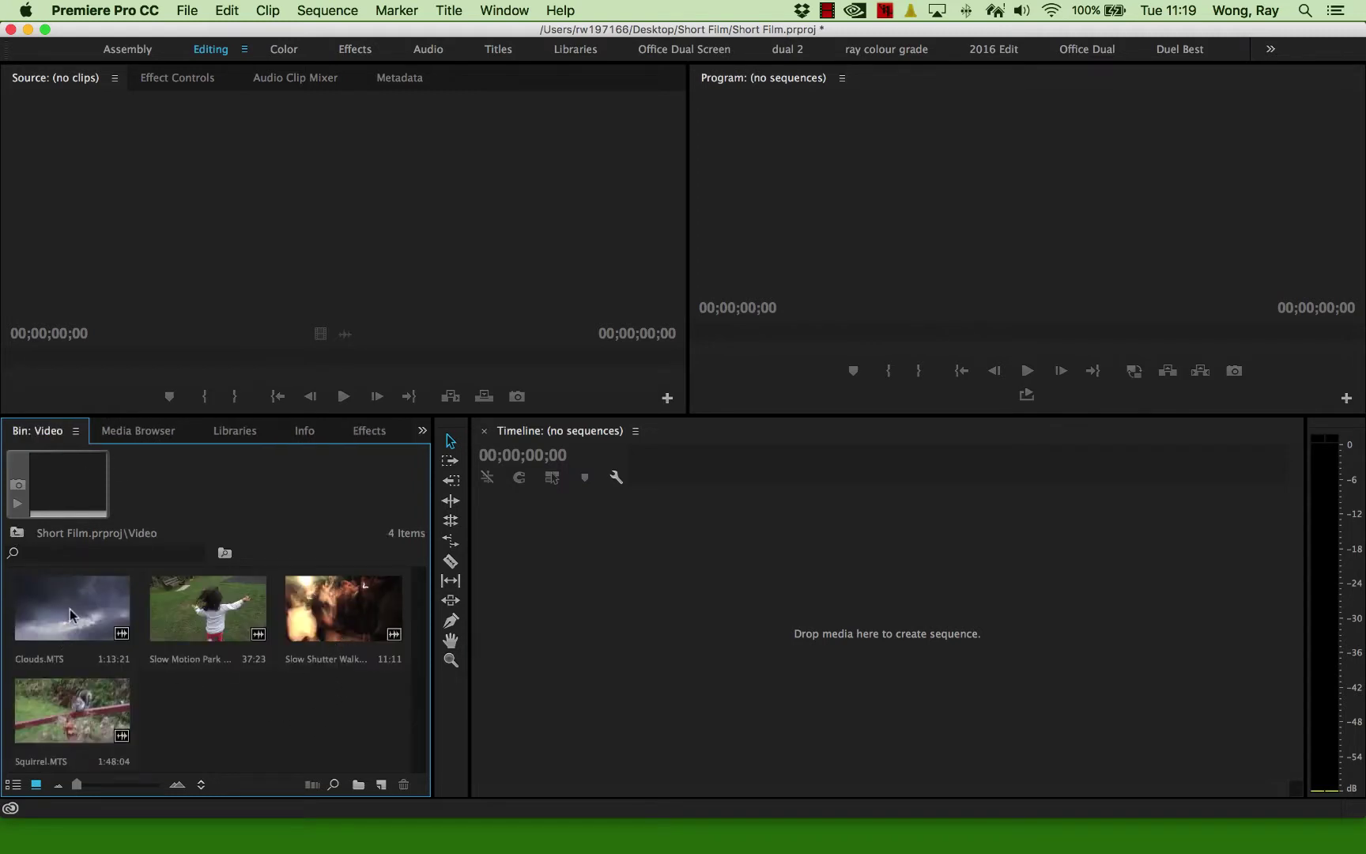
# Make the Slow Motion Park Run sequence from the park clip via New Sequence From Clip, and play it.
pyautogui.rightClick(205, 606)
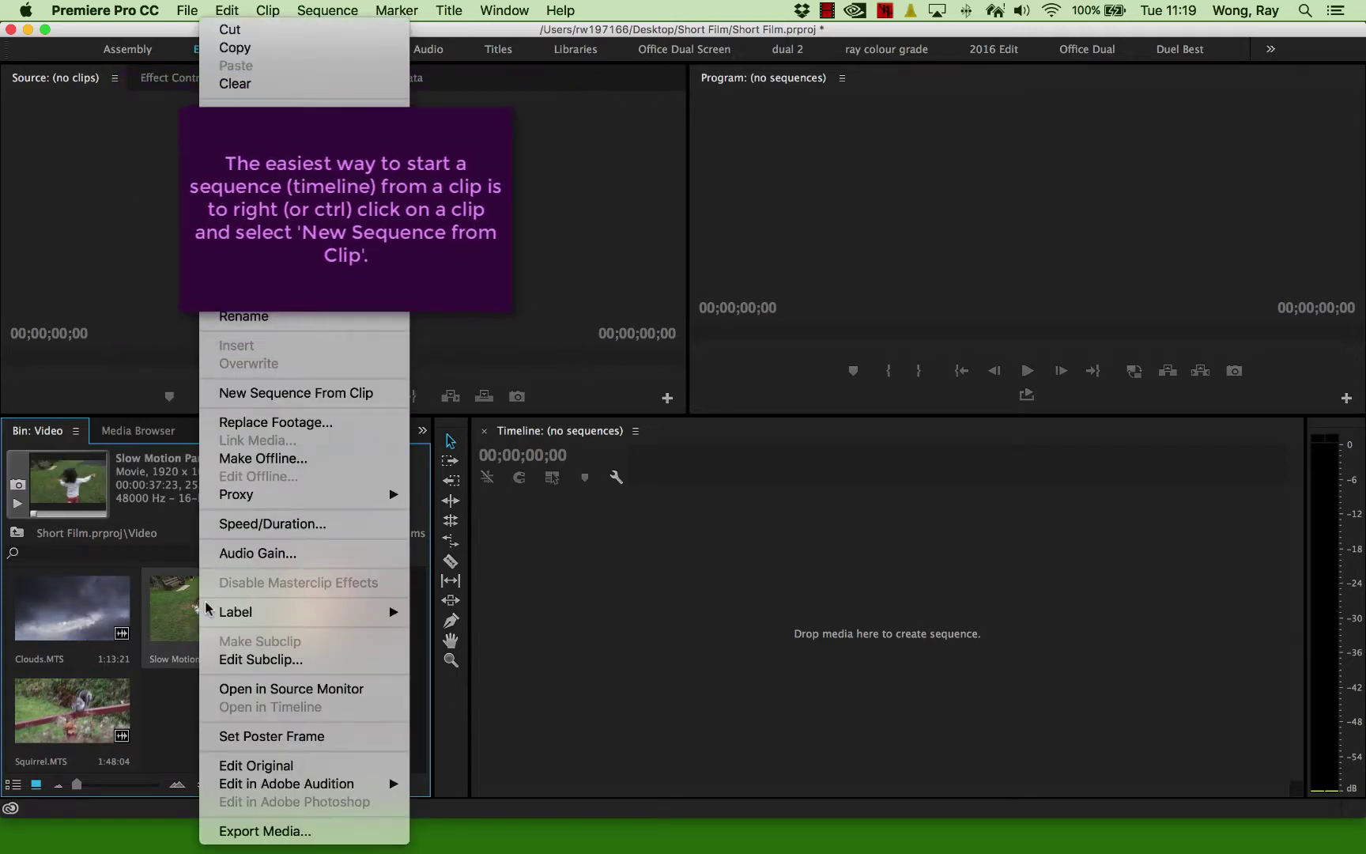
pyautogui.click(342, 393)
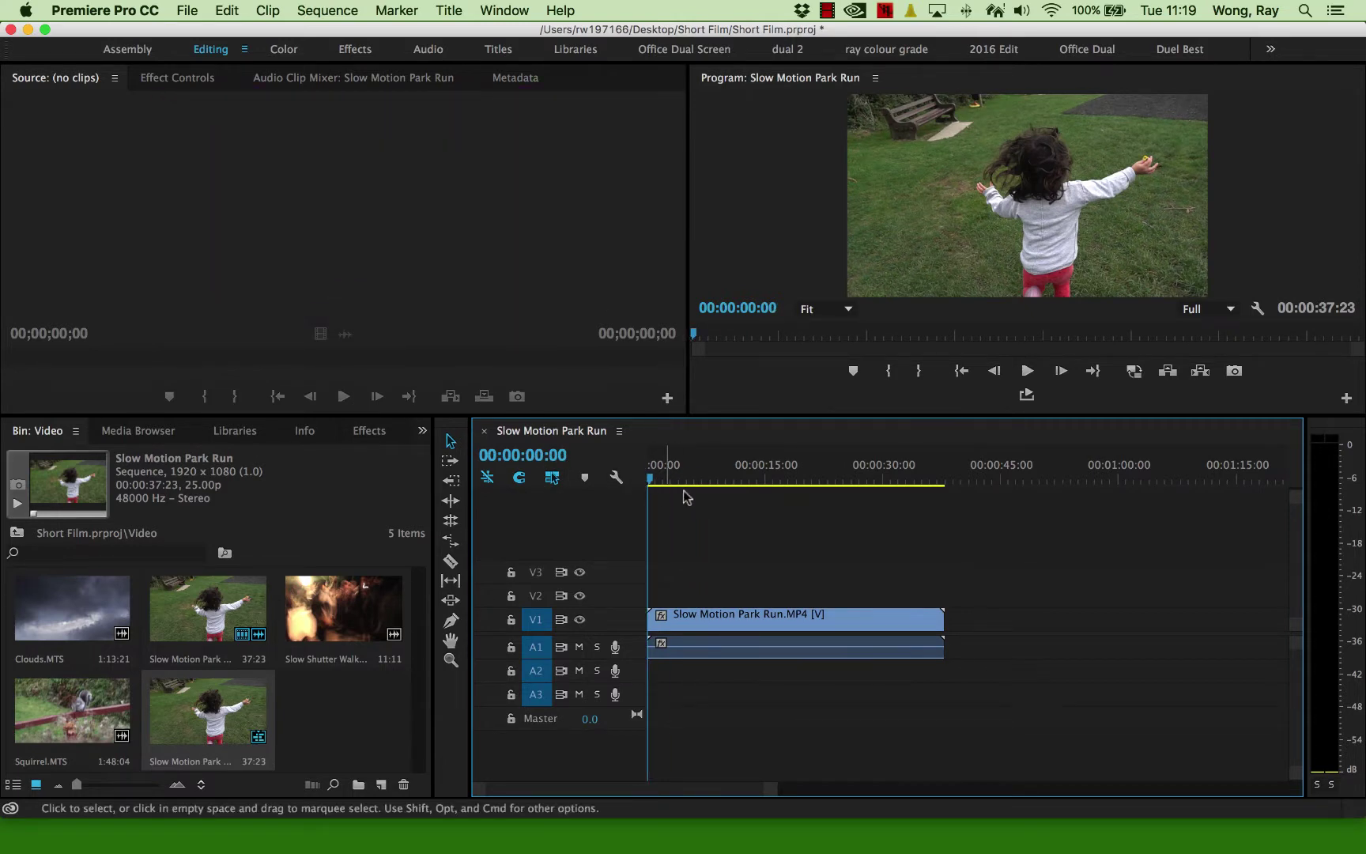
pyautogui.press('space')
pyautogui.press('space')
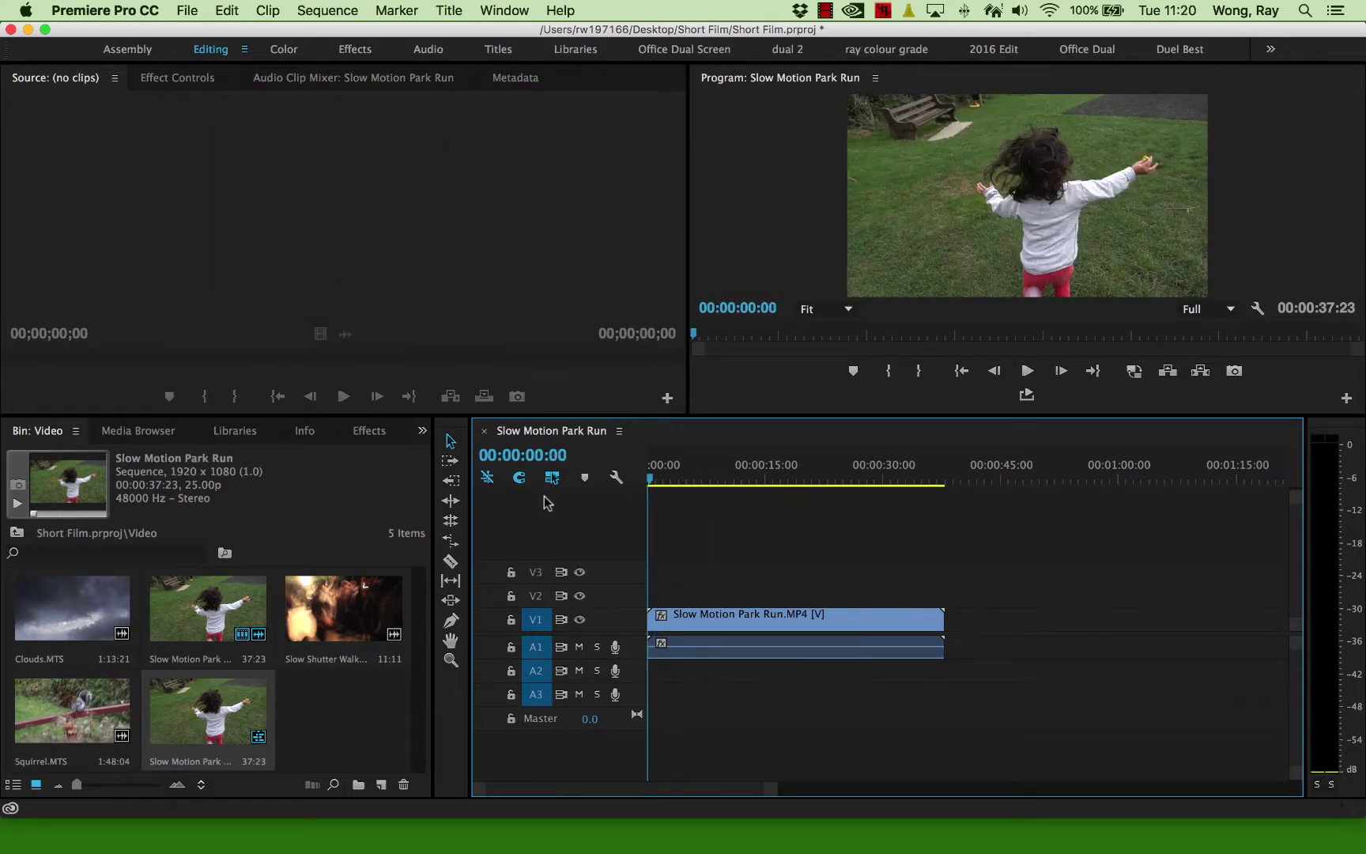
pyautogui.rightClick(225, 707)
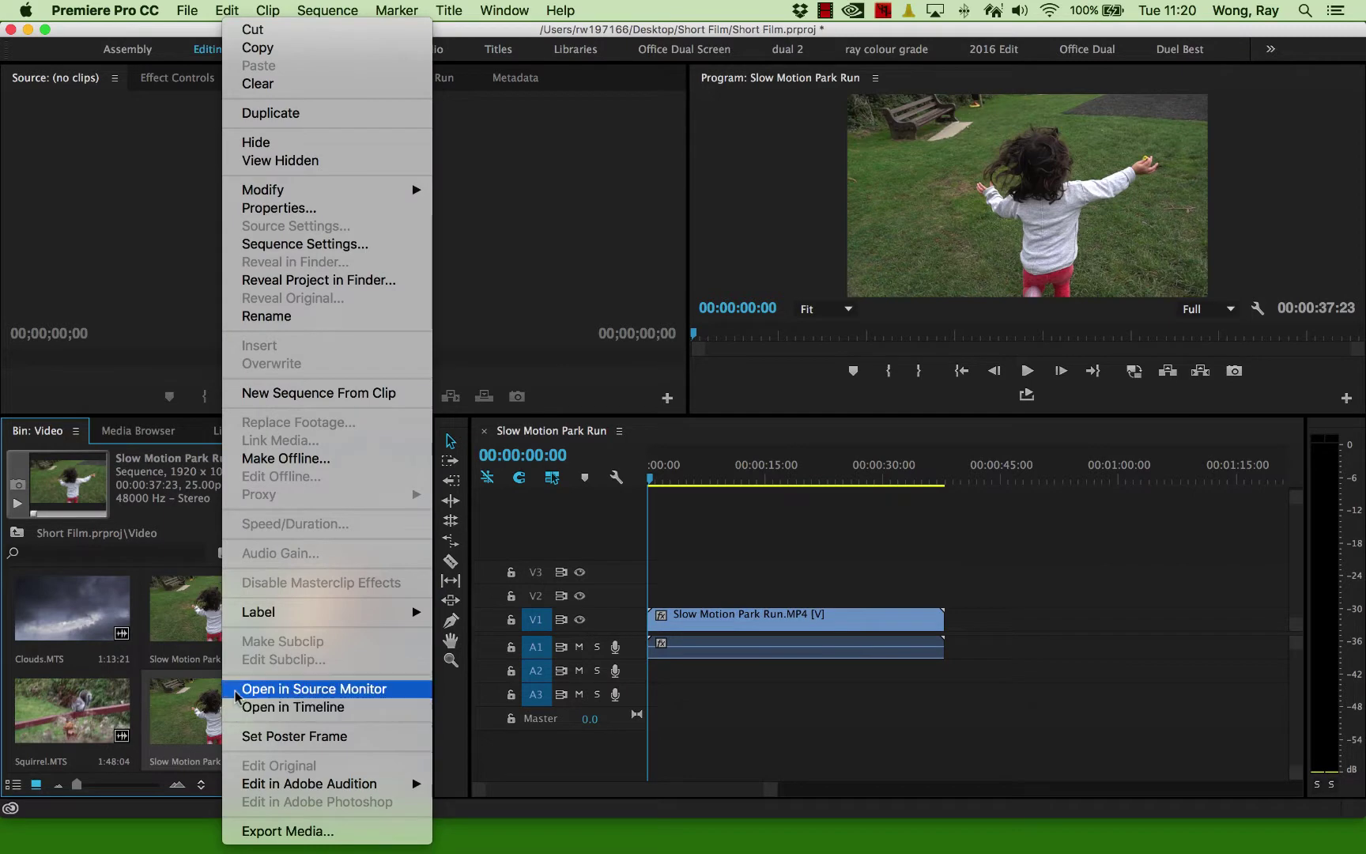
pyautogui.click(340, 208)
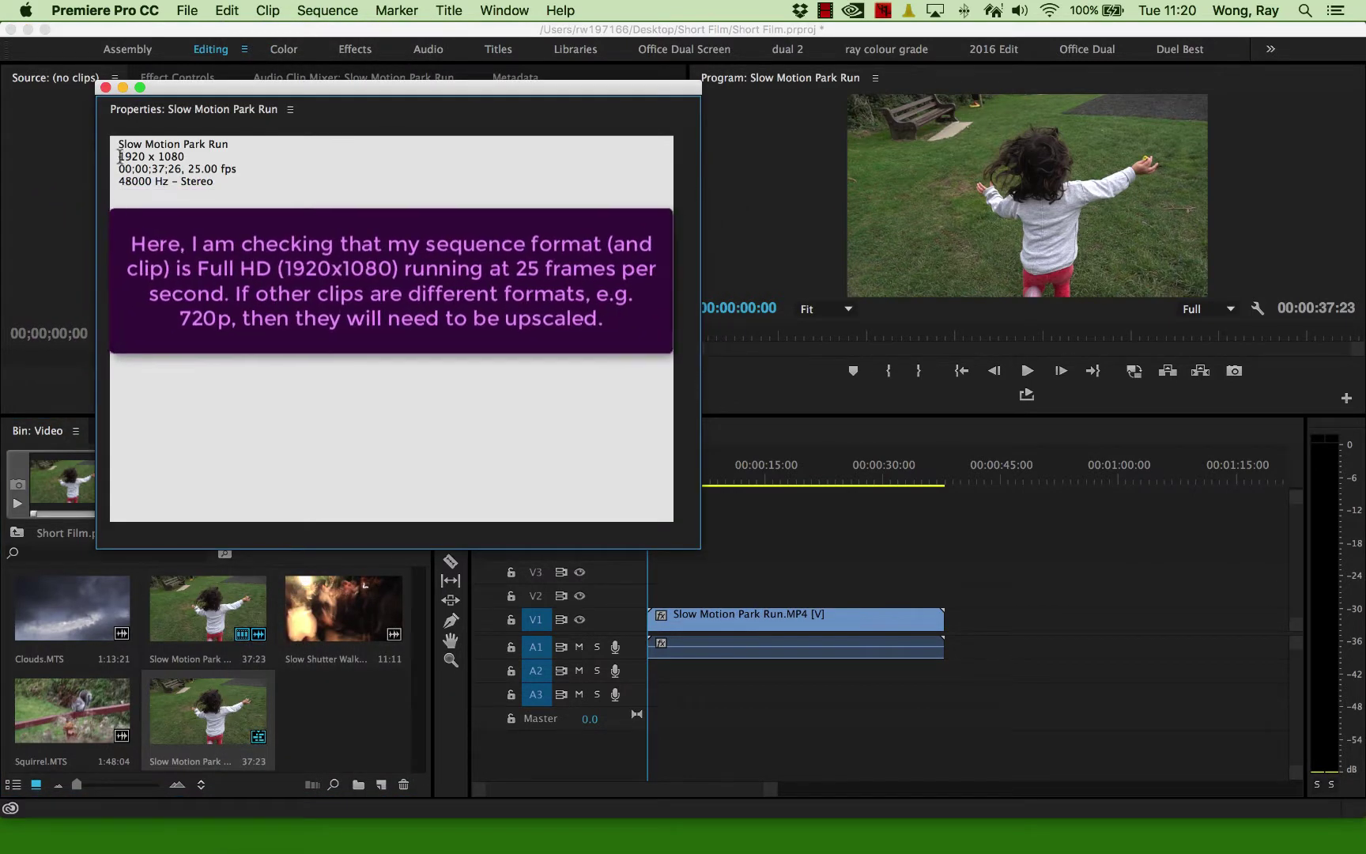
pyautogui.tripleClick(229, 158)
pyautogui.moveTo(229, 157); pyautogui.dragTo(239, 168)
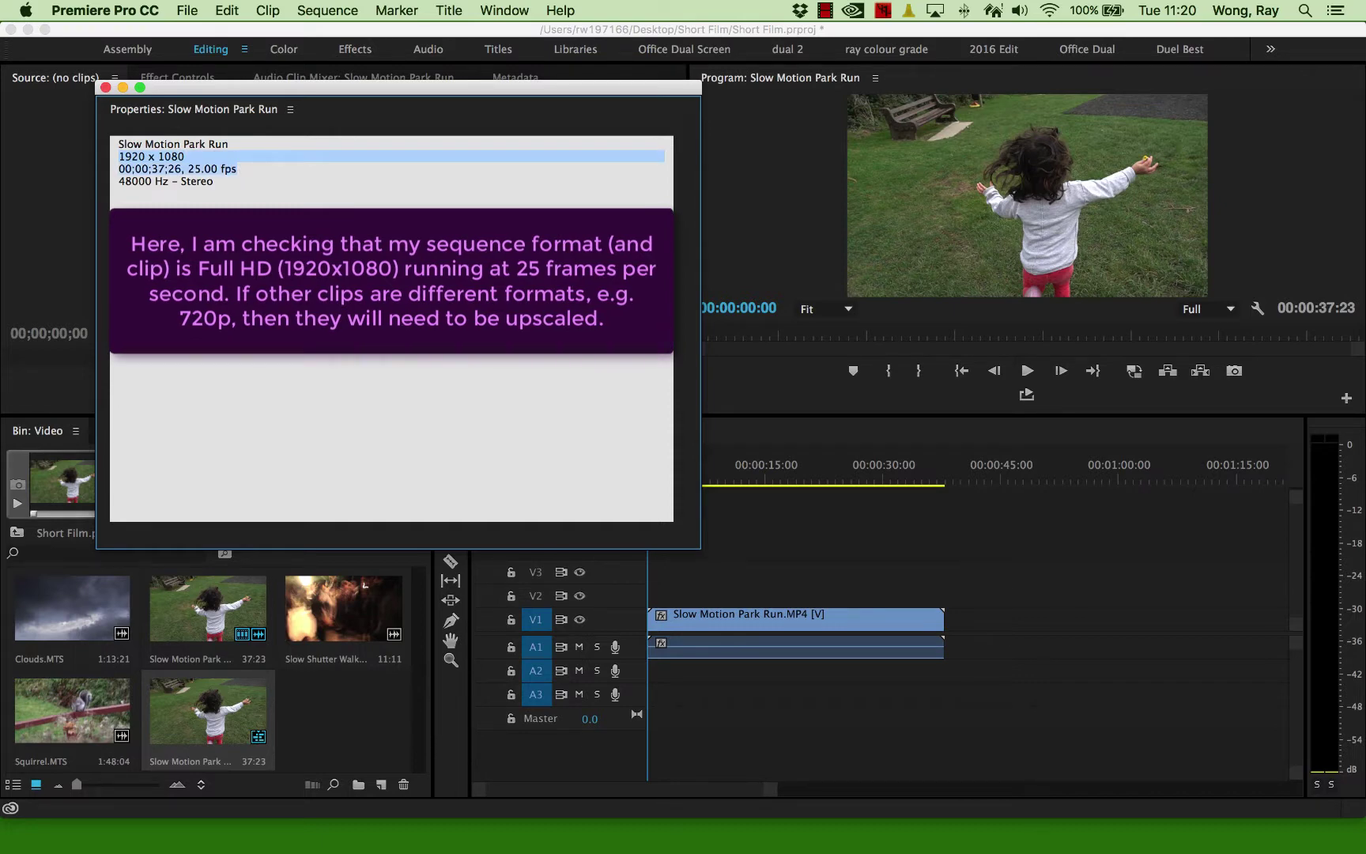
pyautogui.click(106, 87)
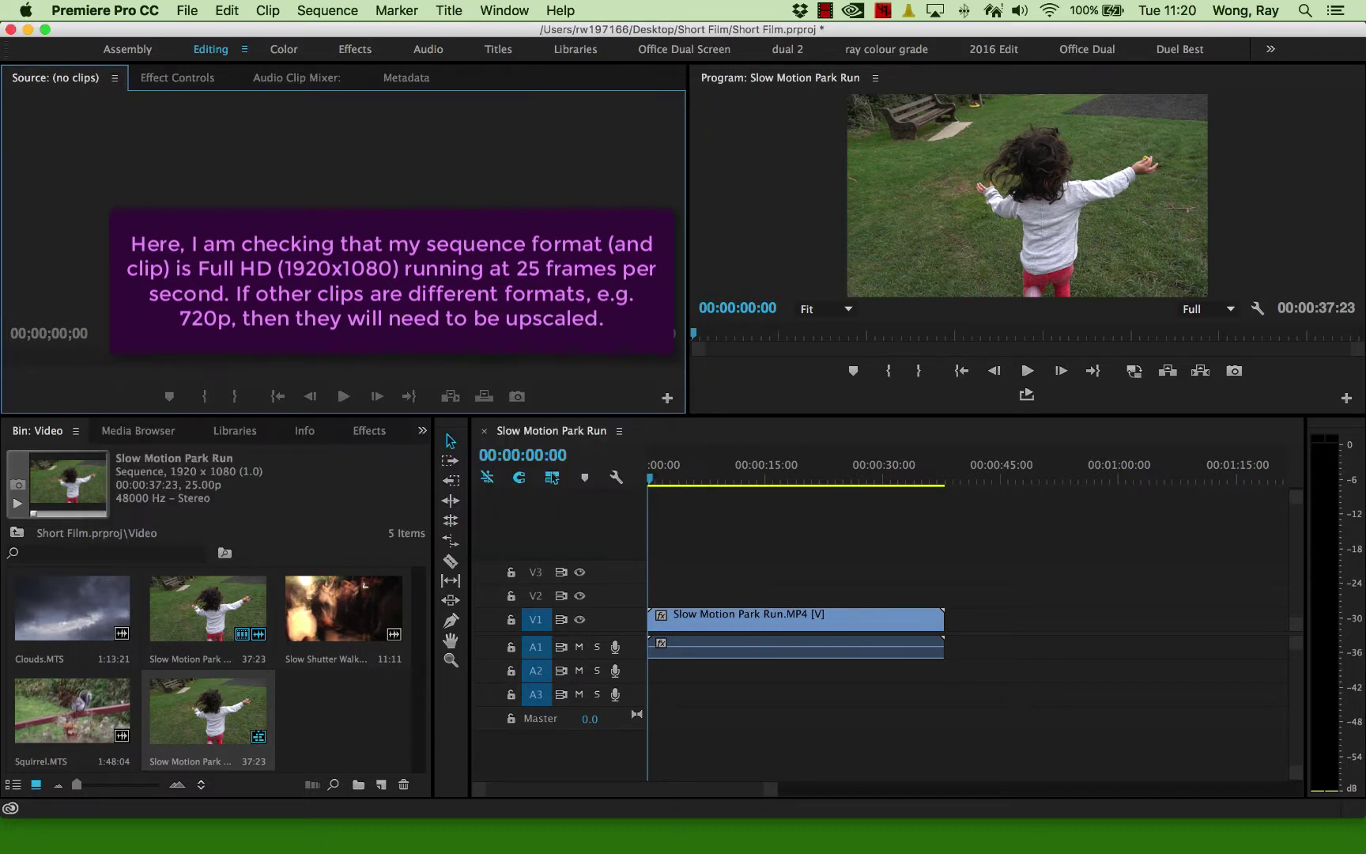
pyautogui.moveTo(678, 475); pyautogui.dragTo(632, 483)
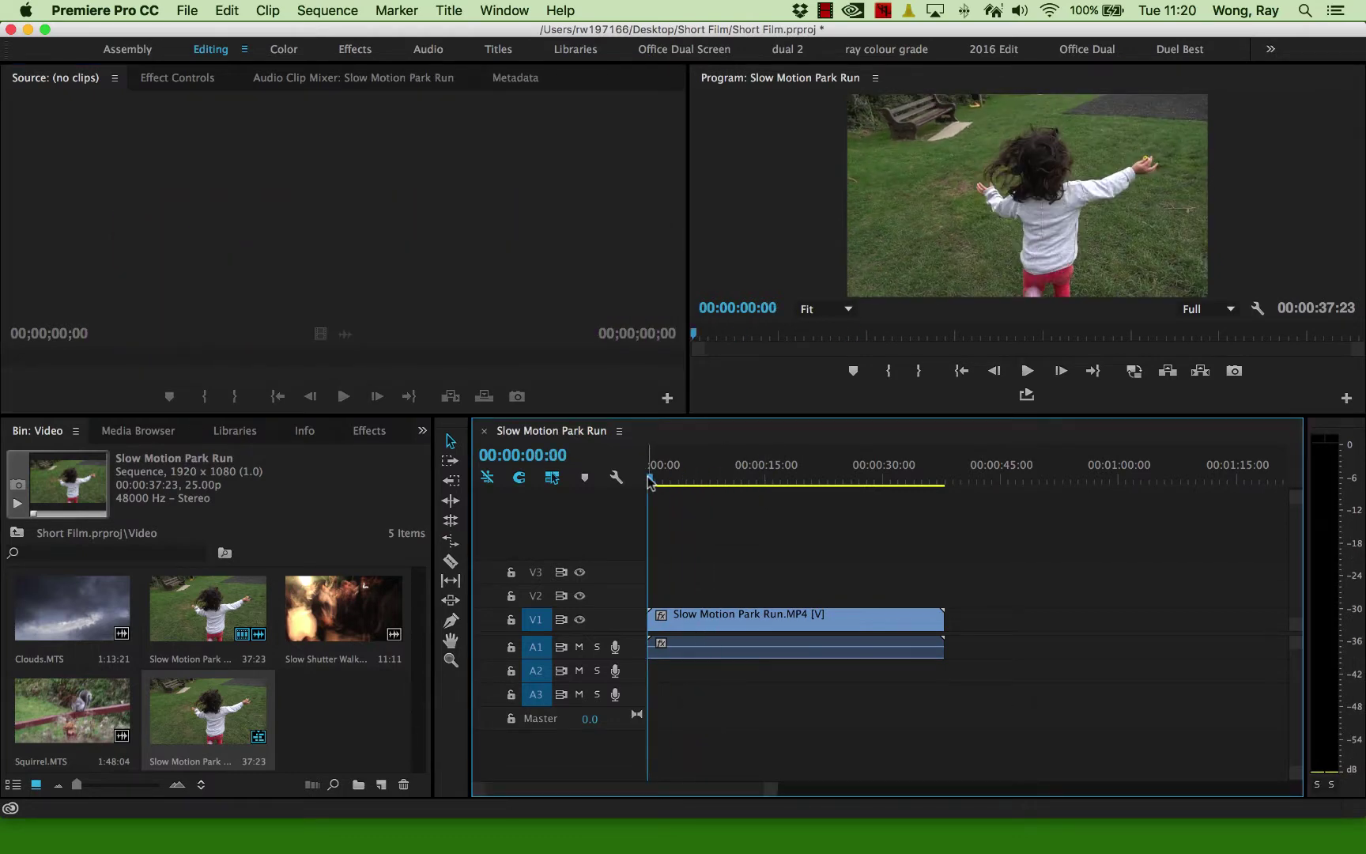
# Trim the park clip's opening and slide it back to the sequence start, giving 00:00:36:08.
pyautogui.press('space')
pyautogui.press('space')
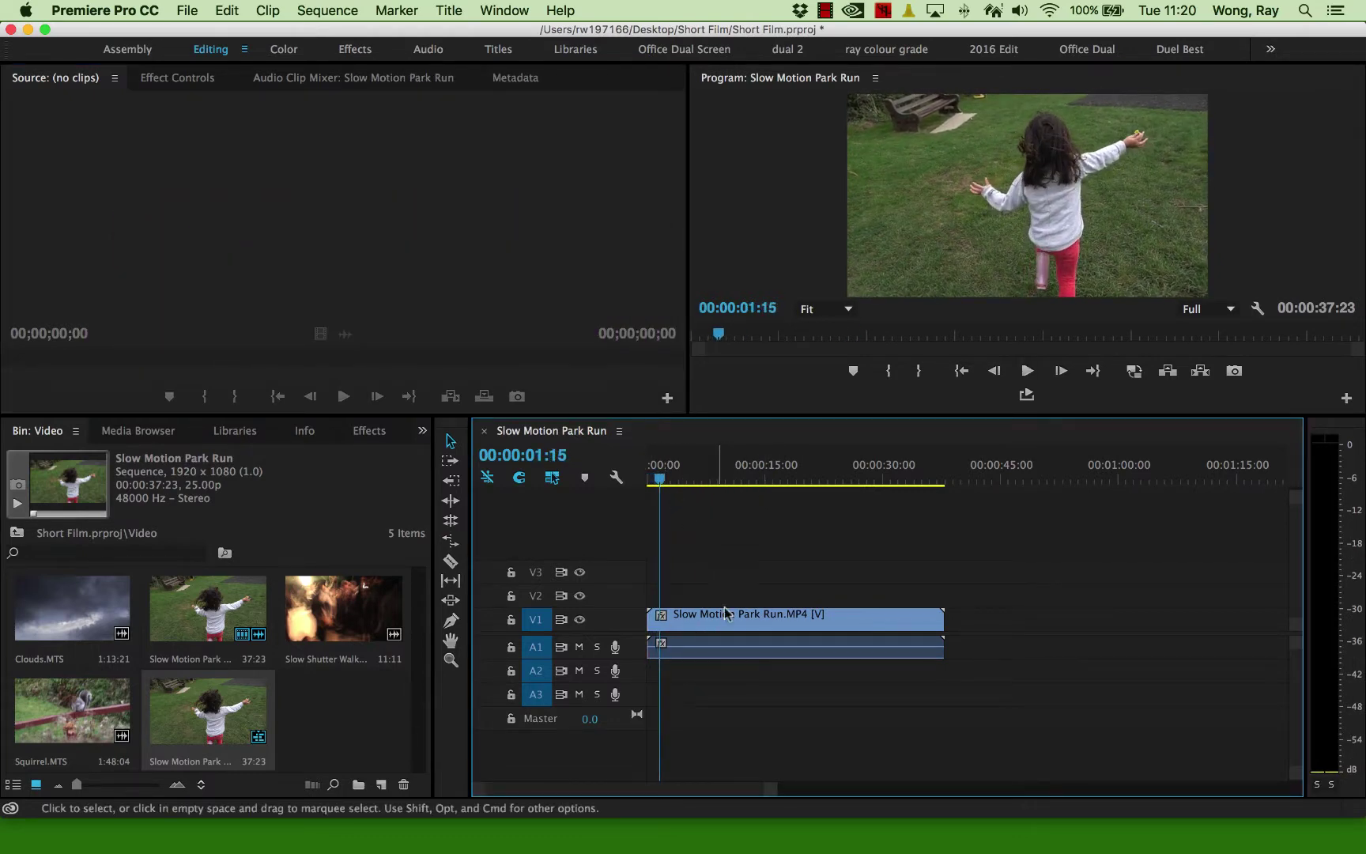
pyautogui.moveTo(660, 619); pyautogui.dragTo(682, 624)
pyautogui.moveTo(660, 480)
pyautogui.mouseDown()
pyautogui.moveTo(943, 502)
pyautogui.moveTo(569, 506)
pyautogui.mouseUp()
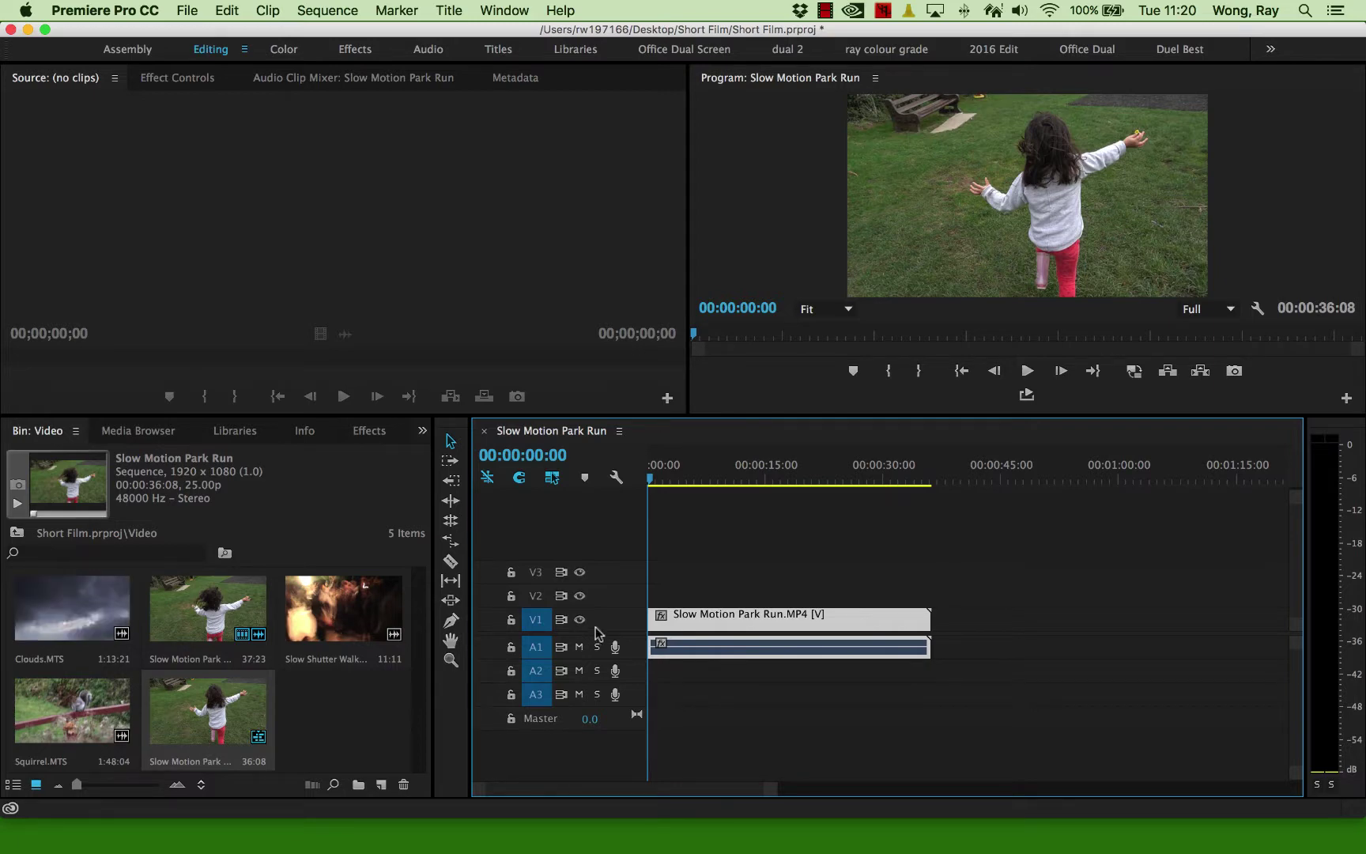
# Preview Slow Shutter Walk.MTS in the Source monitor, marking in at 00:00:03:02 and stopping at 00:00:09:12.
pyautogui.doubleClick(347, 612)
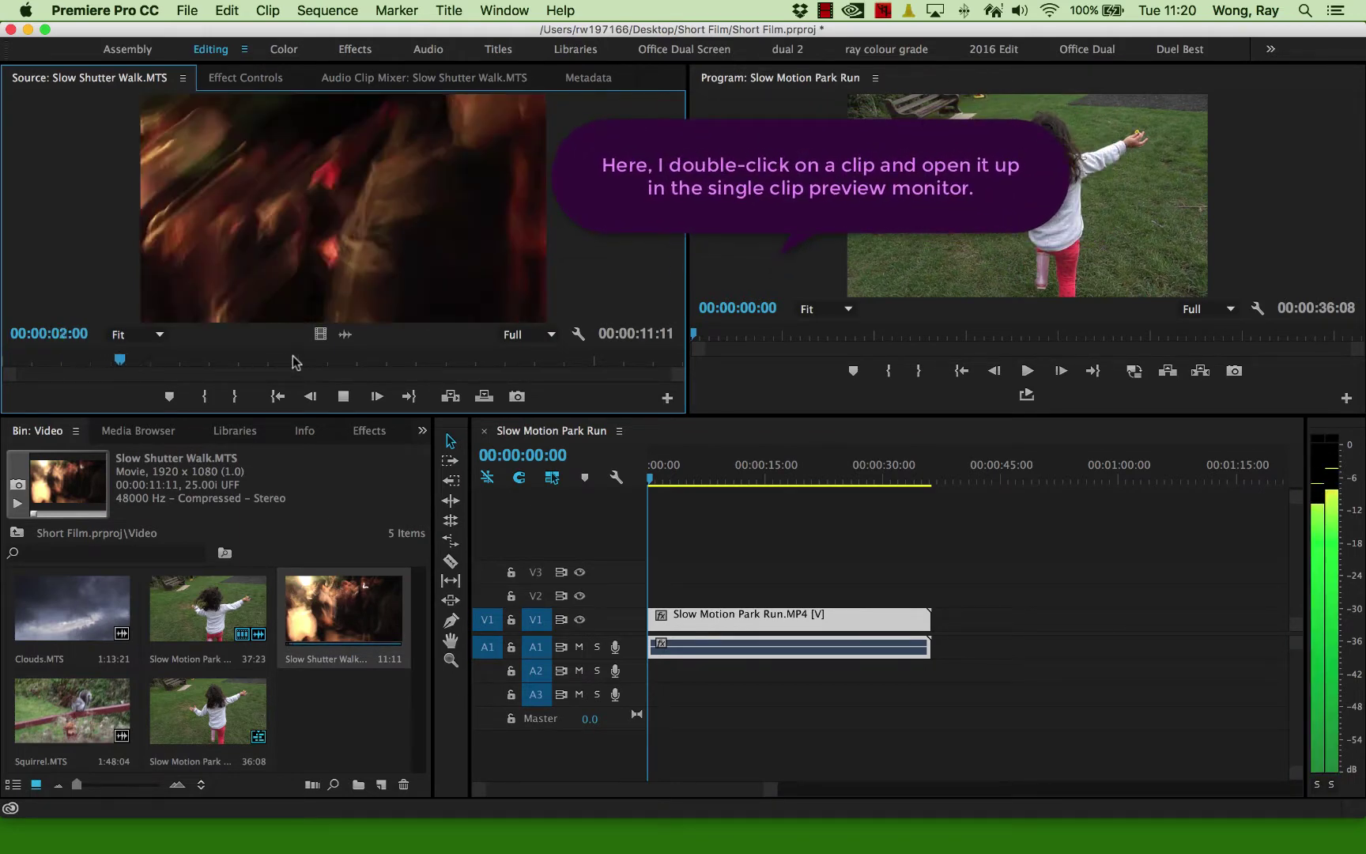
pyautogui.press('space')
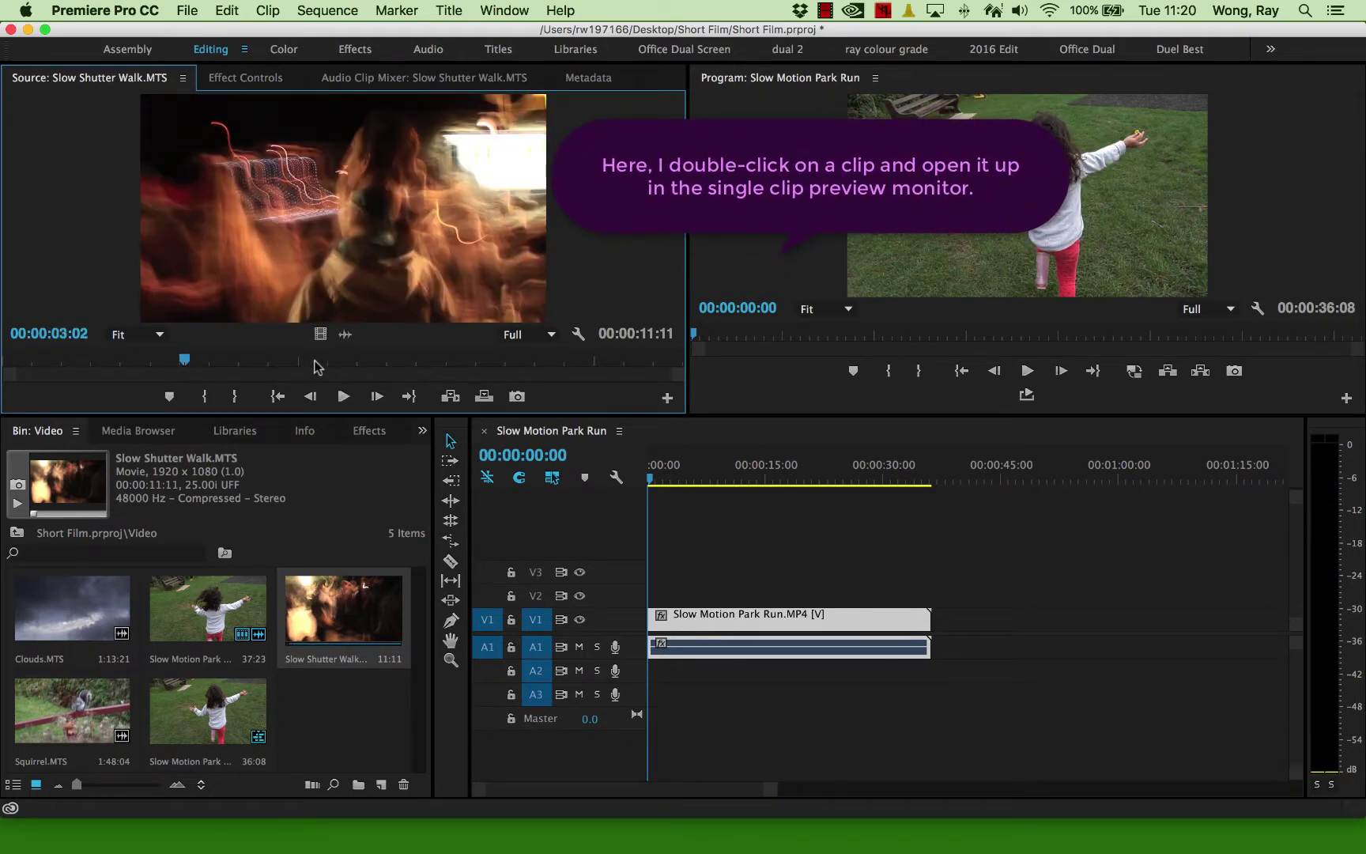
pyautogui.press('i')
pyautogui.press('space')
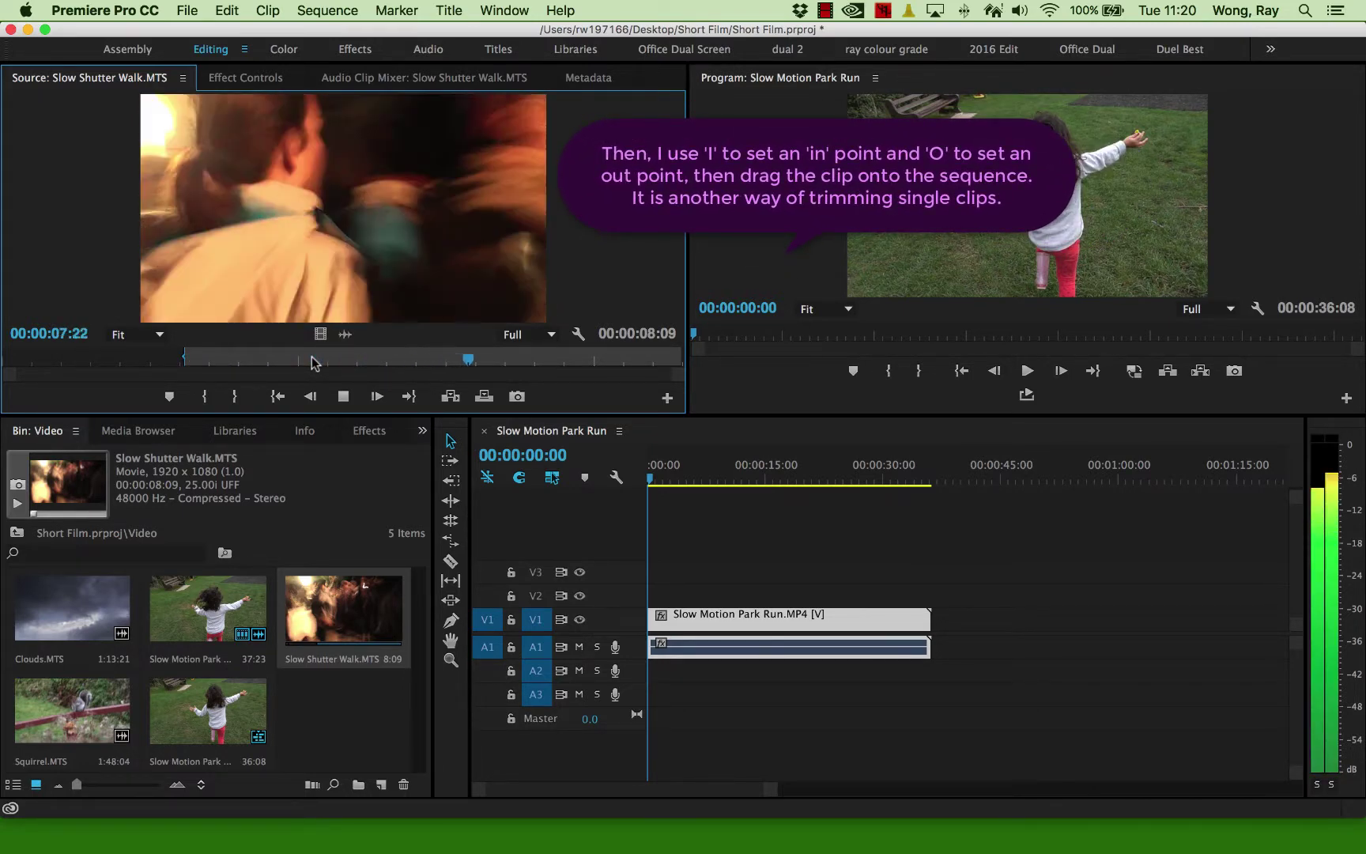
pyautogui.press('space')
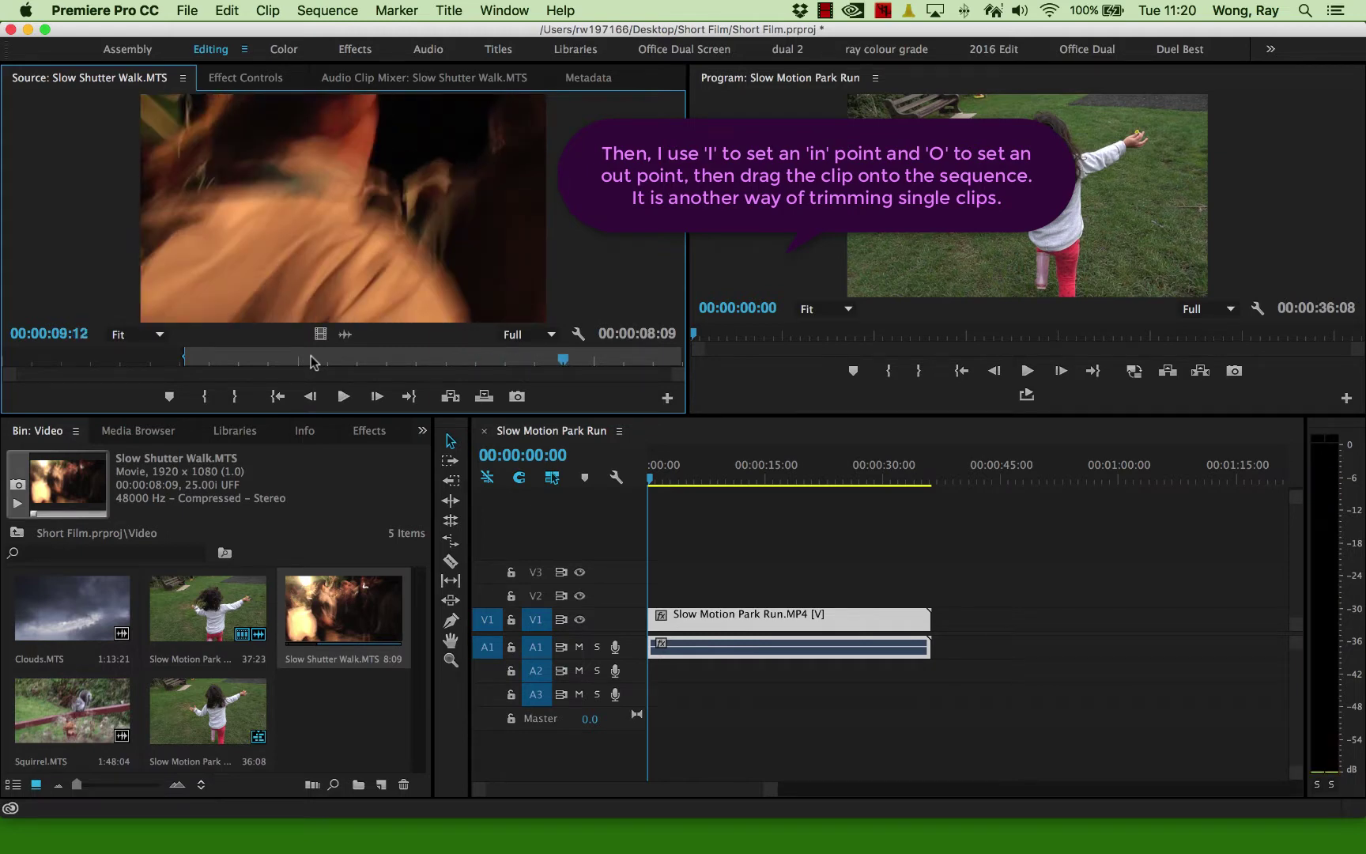
# Place the 6:11 Slow Shutter Walk section after the park clip, extending the sequence to 00:00:42:19.
pyautogui.moveTo(292, 228); pyautogui.dragTo(957, 625)
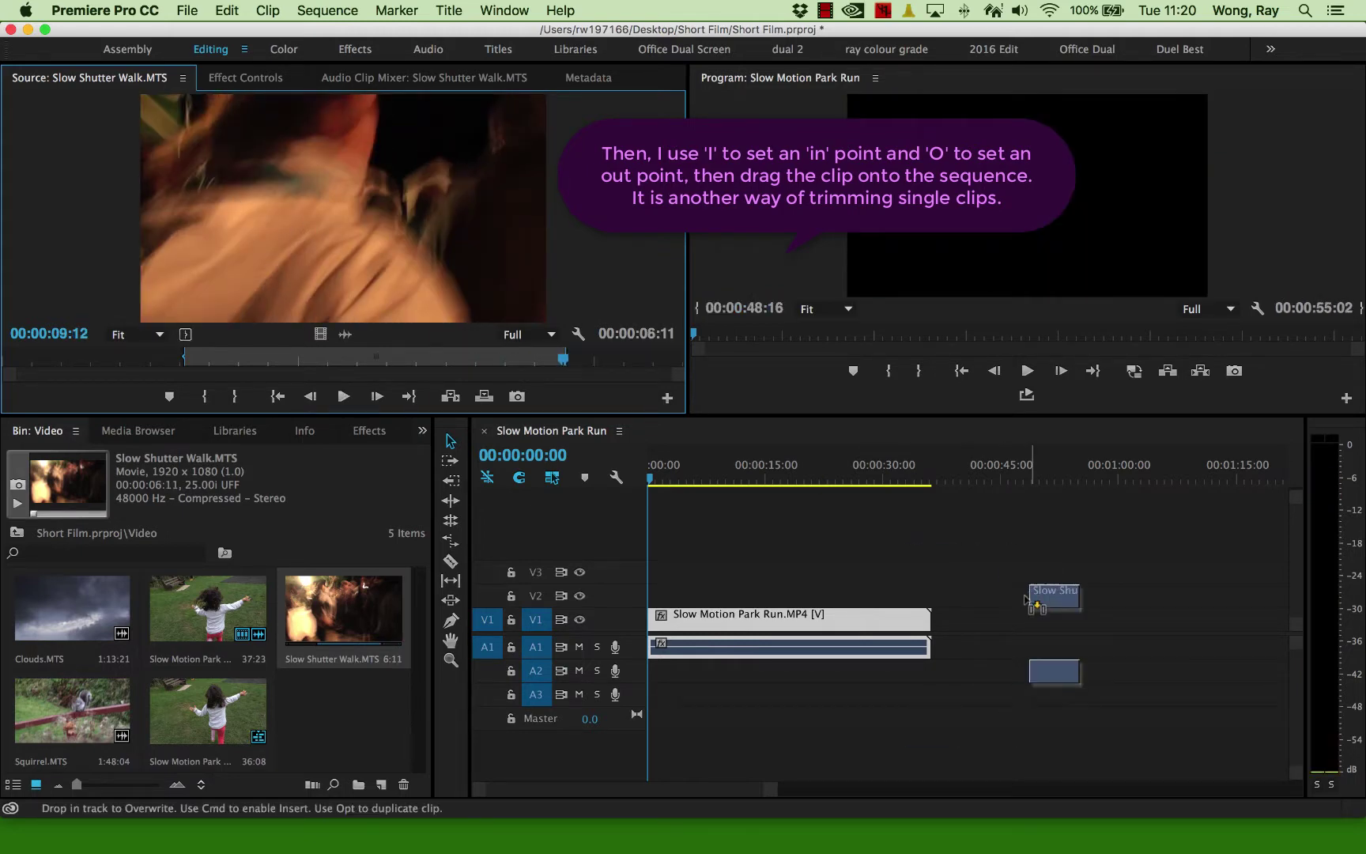
pyautogui.click(898, 475)
pyautogui.moveTo(900, 472)
pyautogui.mouseDown()
pyautogui.moveTo(978, 483)
pyautogui.moveTo(832, 479)
pyautogui.mouseUp()
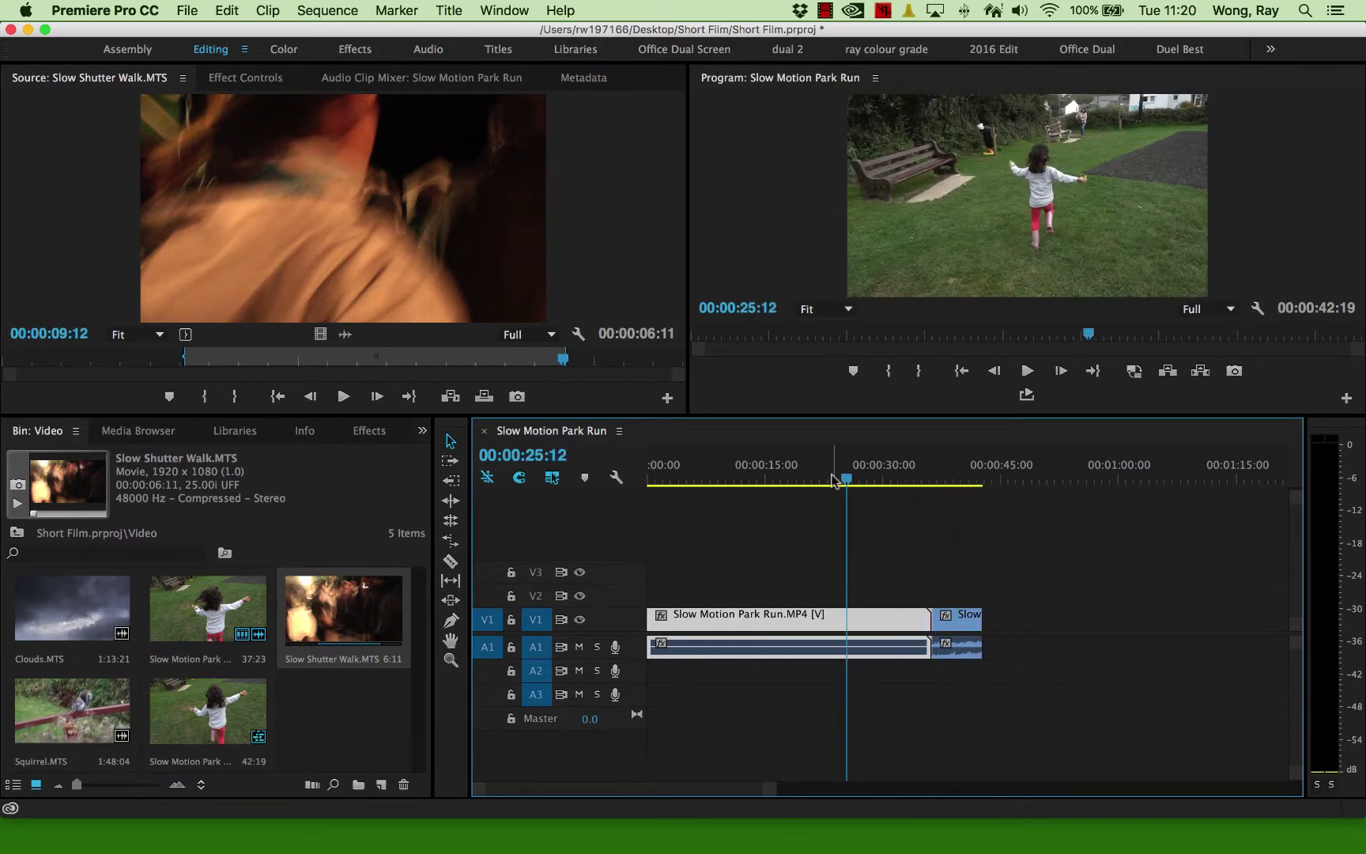
# Mark Squirrel.MTS from 00:00:06:18 to 00:00:12:14 and drag the section after Slow Shutter Walk.
pyautogui.doubleClick(79, 716)
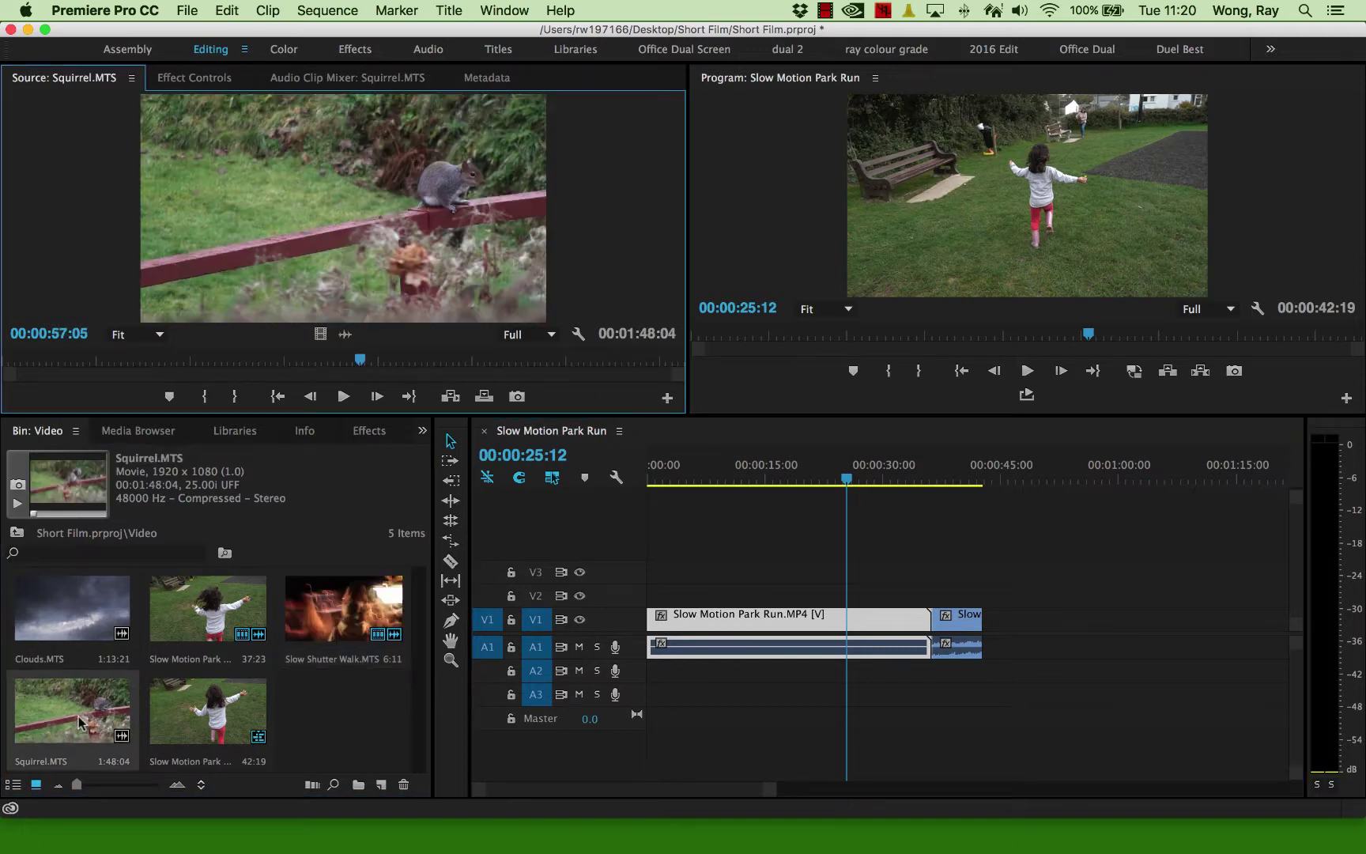
pyautogui.moveTo(352, 368); pyautogui.dragTo(331, 359)
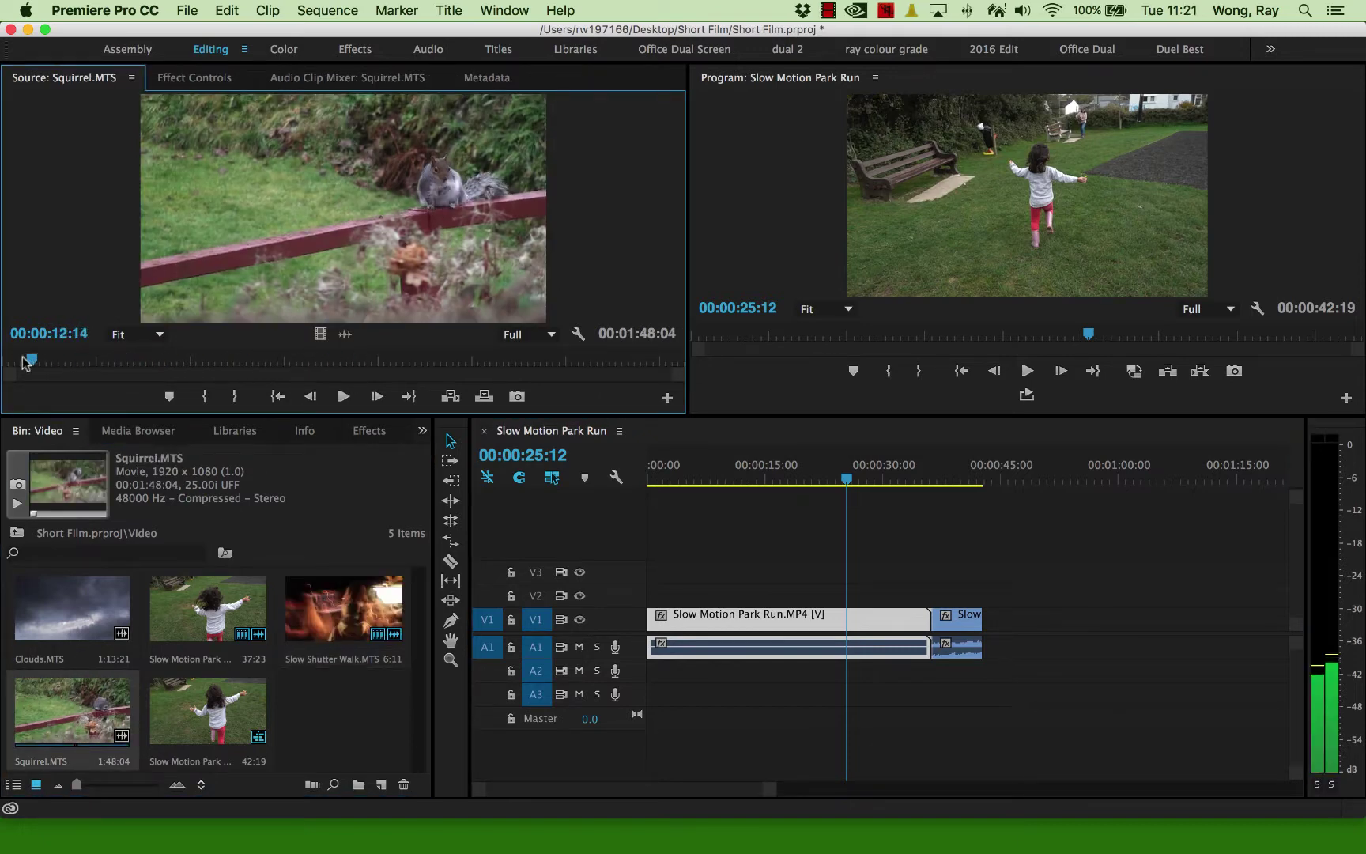
pyautogui.moveTo(26, 363); pyautogui.dragTo(6, 363)
pyautogui.press('space')
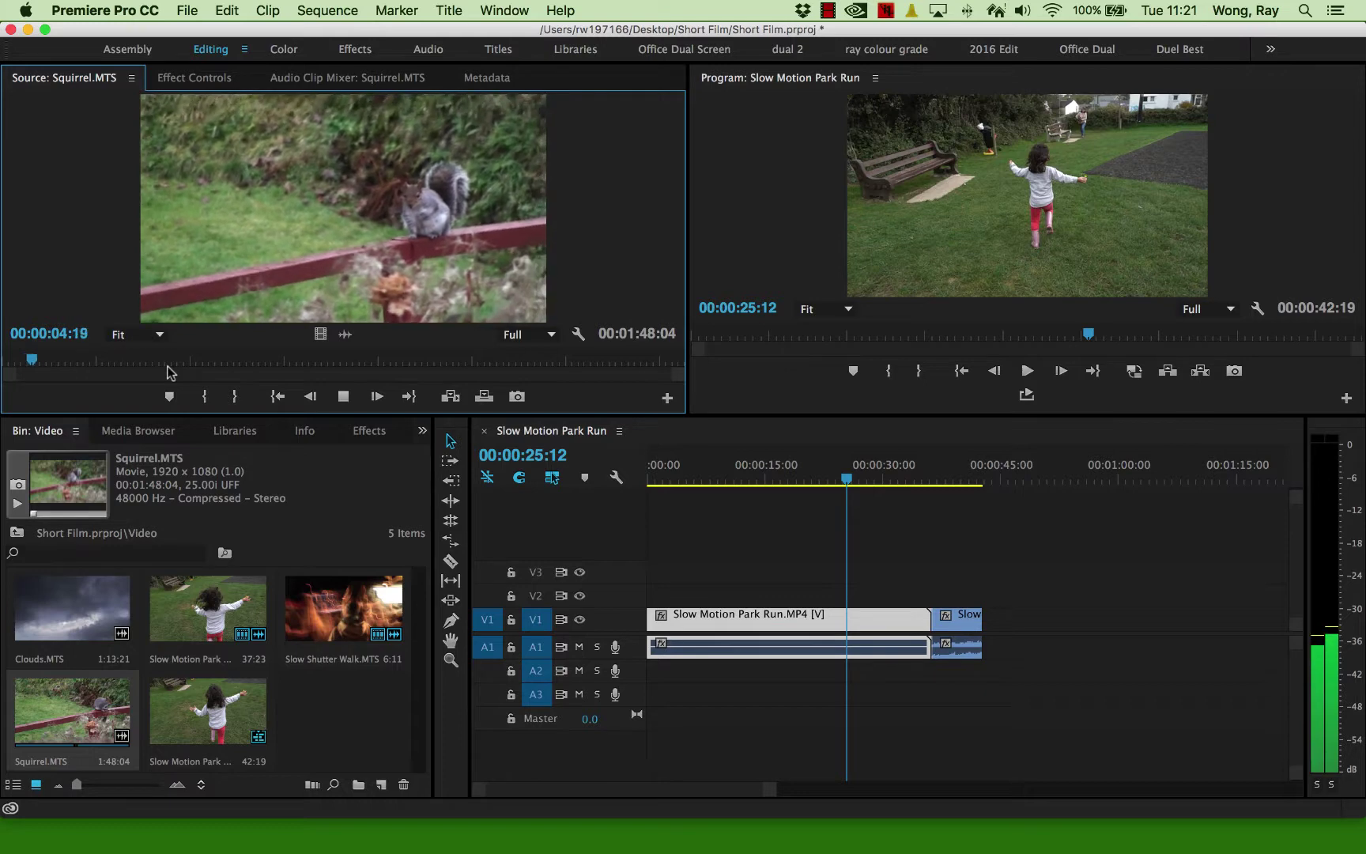
pyautogui.press('space')
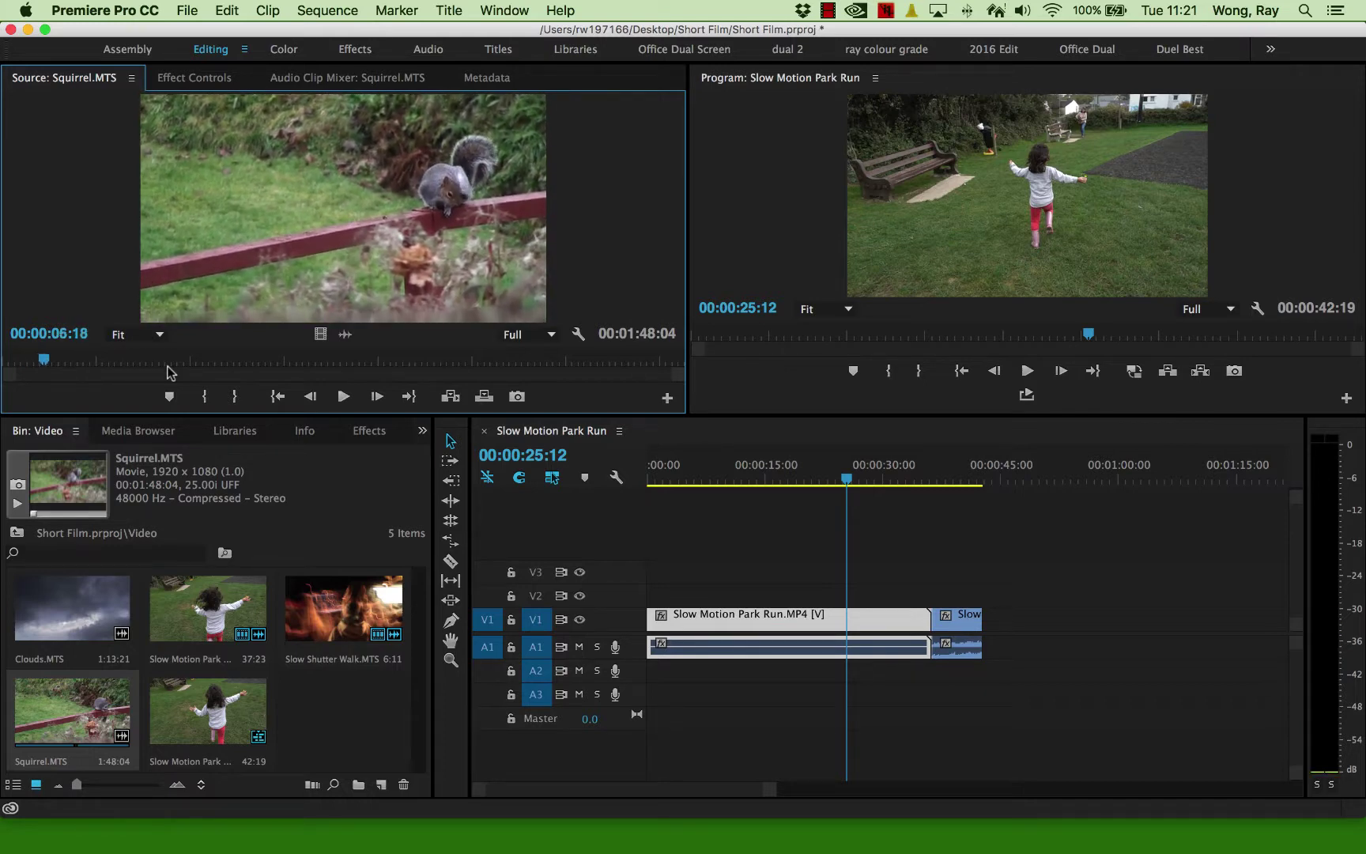
pyautogui.press('i')
pyautogui.press('space')
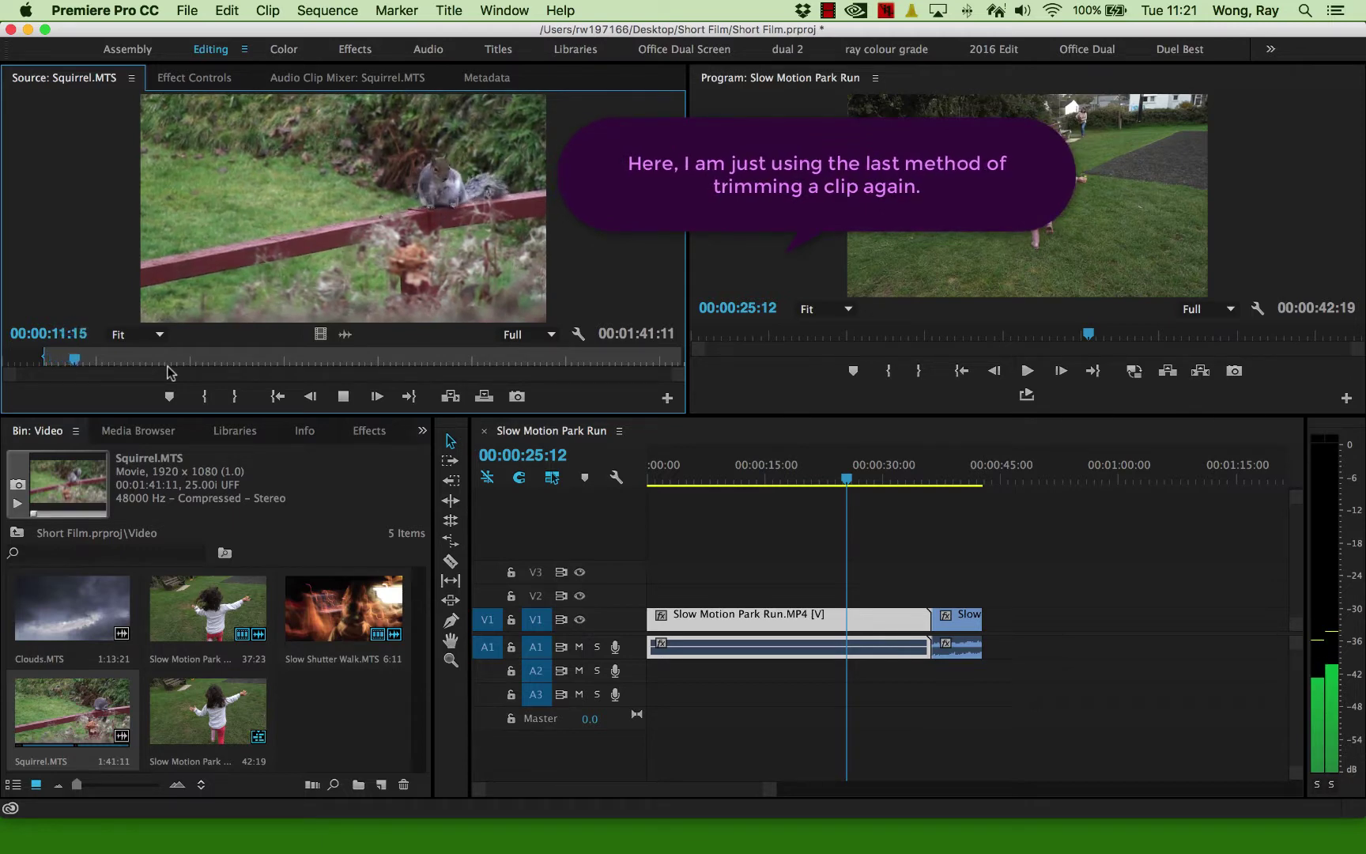
pyautogui.press('o')
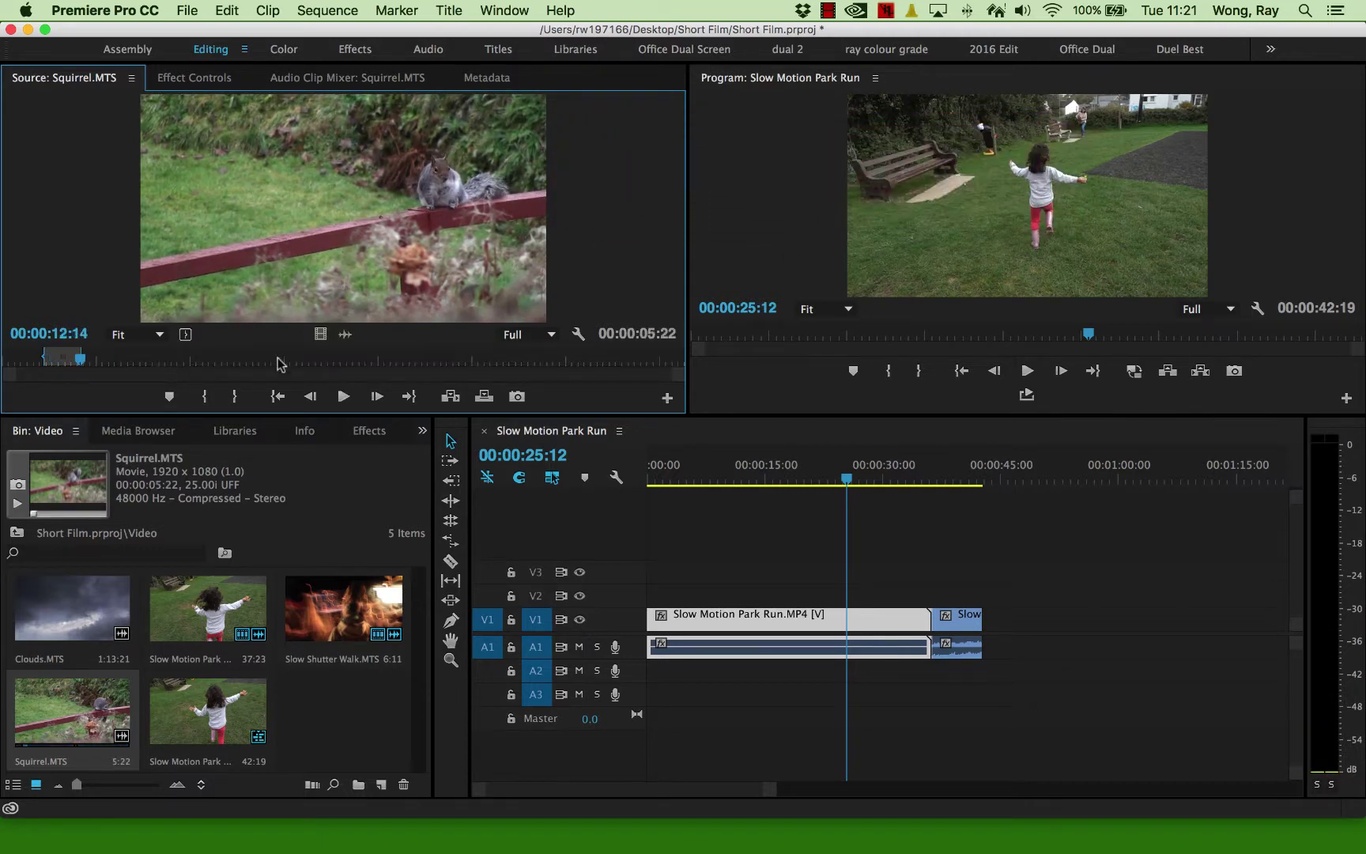
pyautogui.moveTo(342, 252); pyautogui.dragTo(991, 624)
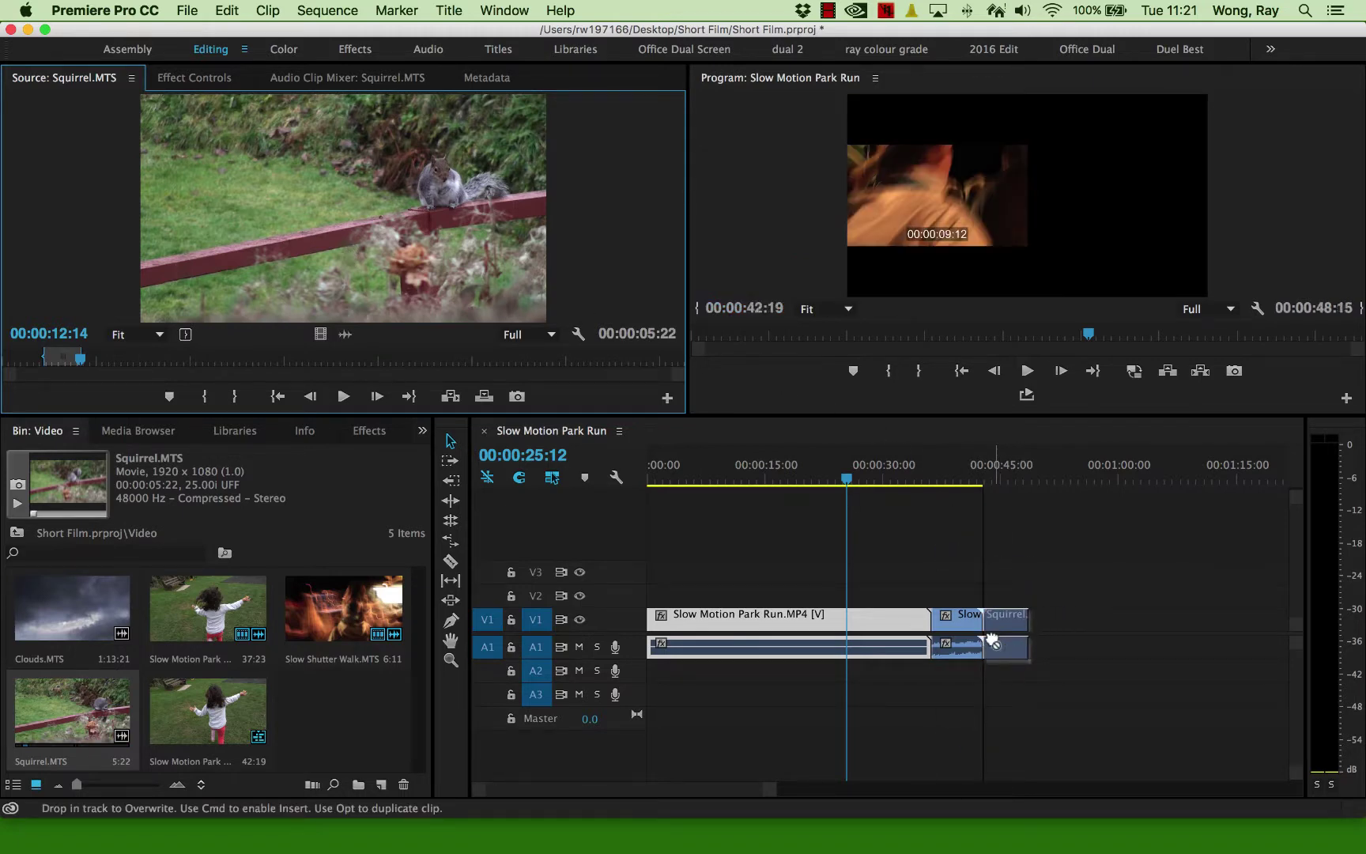
# Mark Clouds.MTS in the Source monitor from 00:00:32:17 to 00:00:36:05.
pyautogui.doubleClick(71, 607)
pyautogui.press('space')
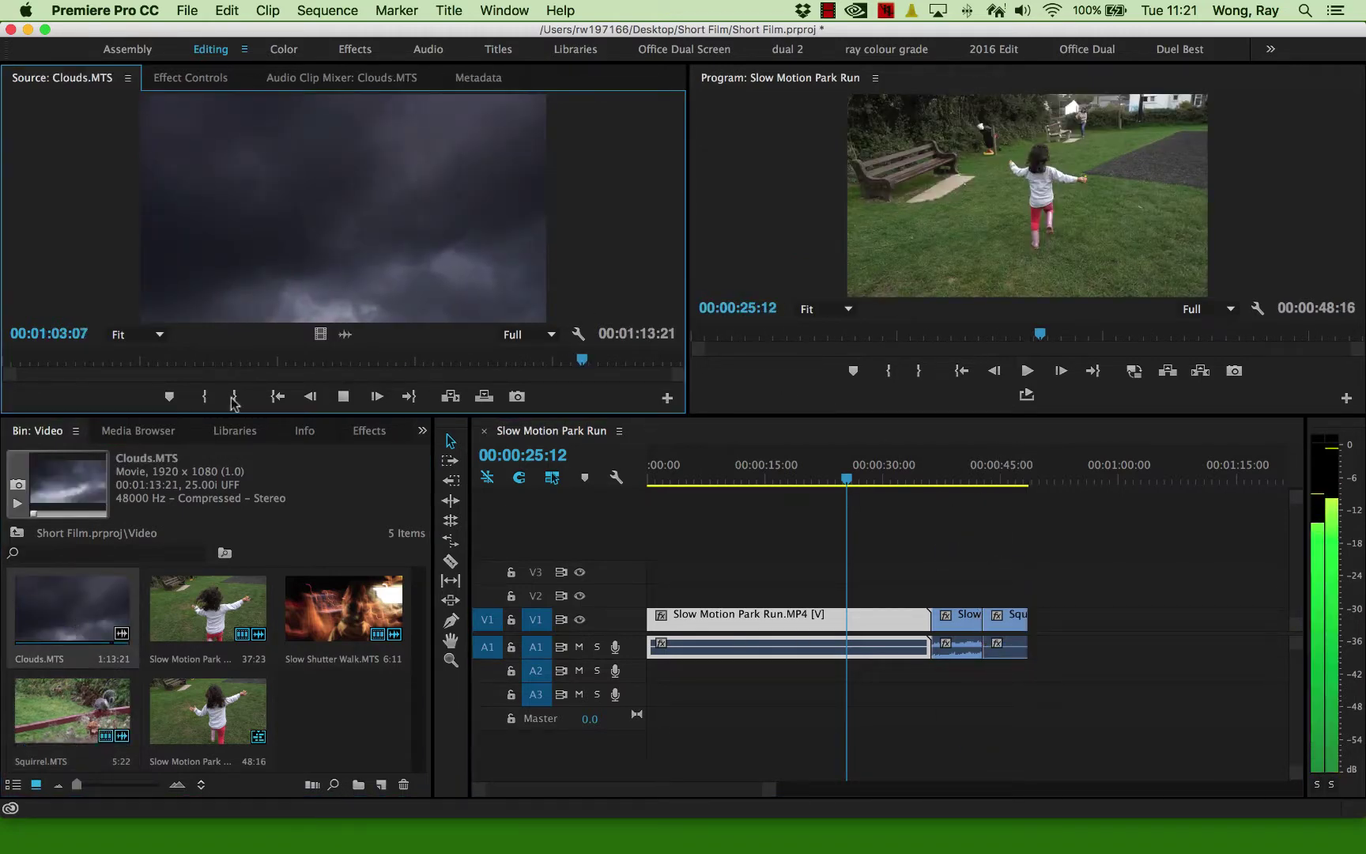
pyautogui.moveTo(336, 360); pyautogui.dragTo(314, 362)
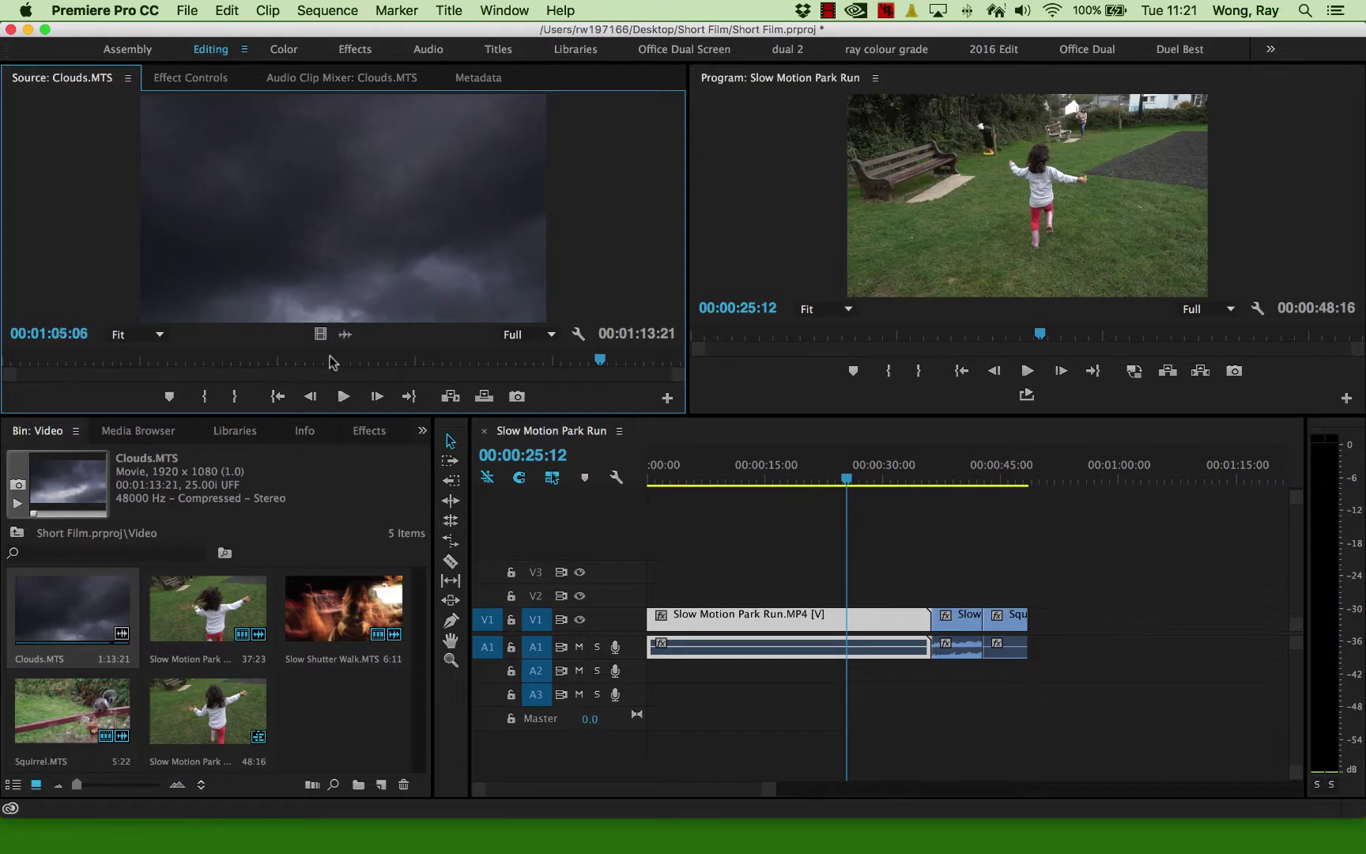
pyautogui.press('i')
pyautogui.press('space')
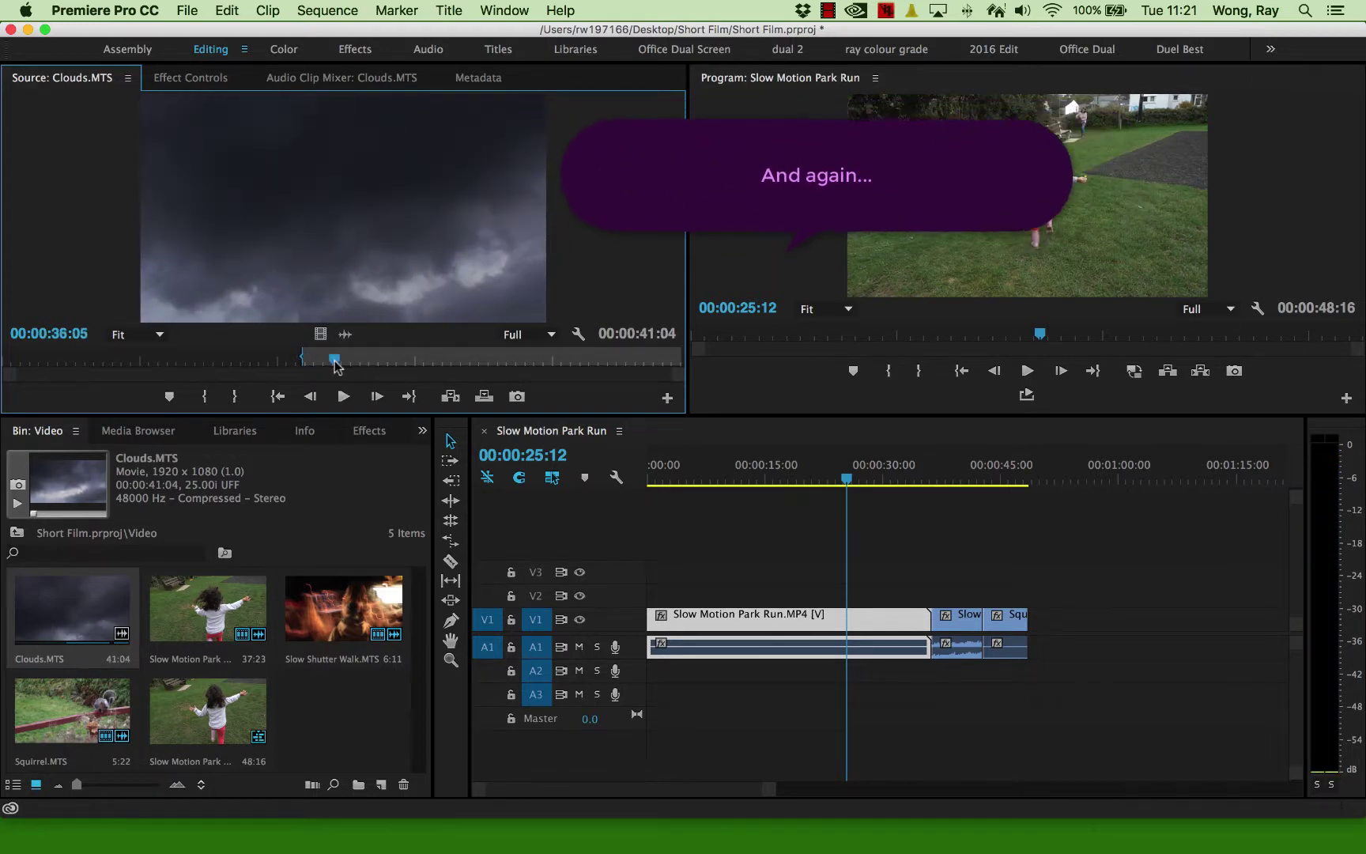
pyautogui.press('space')
pyautogui.press('o')
# Drop the 3:14 Clouds section after the Squirrel clip and scrub the 00:00:52:05 sequence.
pyautogui.moveTo(501, 328); pyautogui.dragTo(1042, 617)
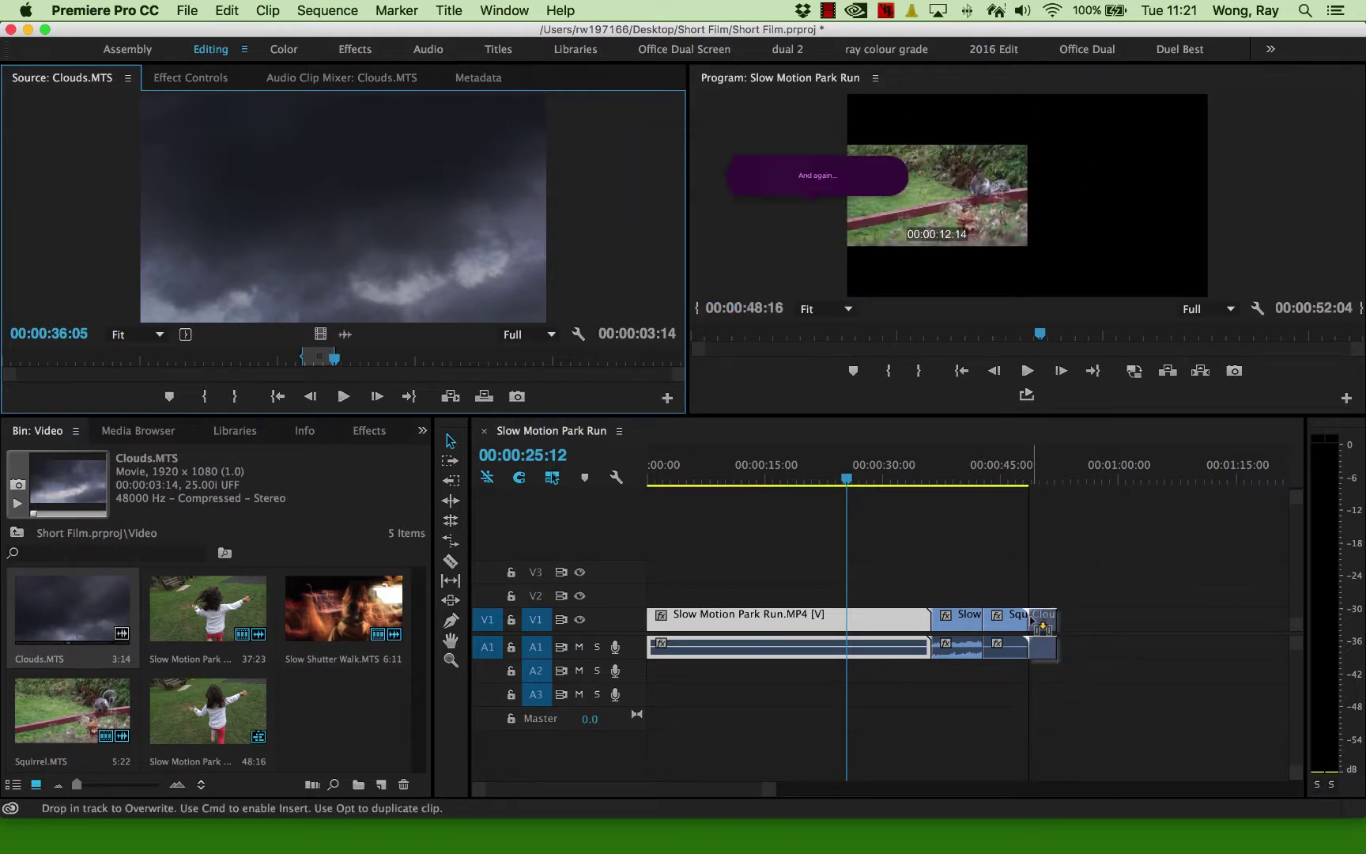
pyautogui.click(863, 472)
pyautogui.moveTo(931, 484); pyautogui.dragTo(1049, 500)
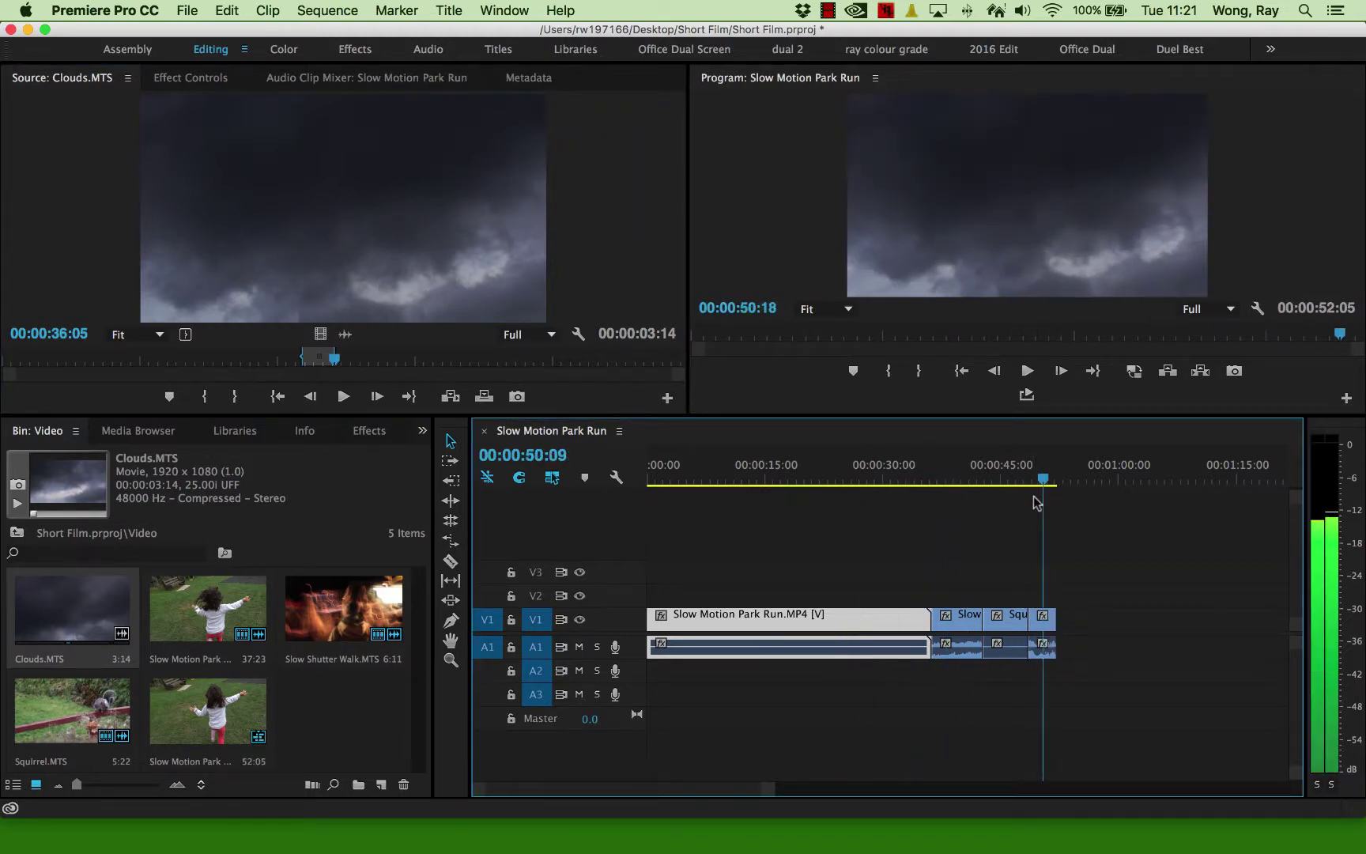
pyautogui.moveTo(1037, 502); pyautogui.dragTo(862, 503)
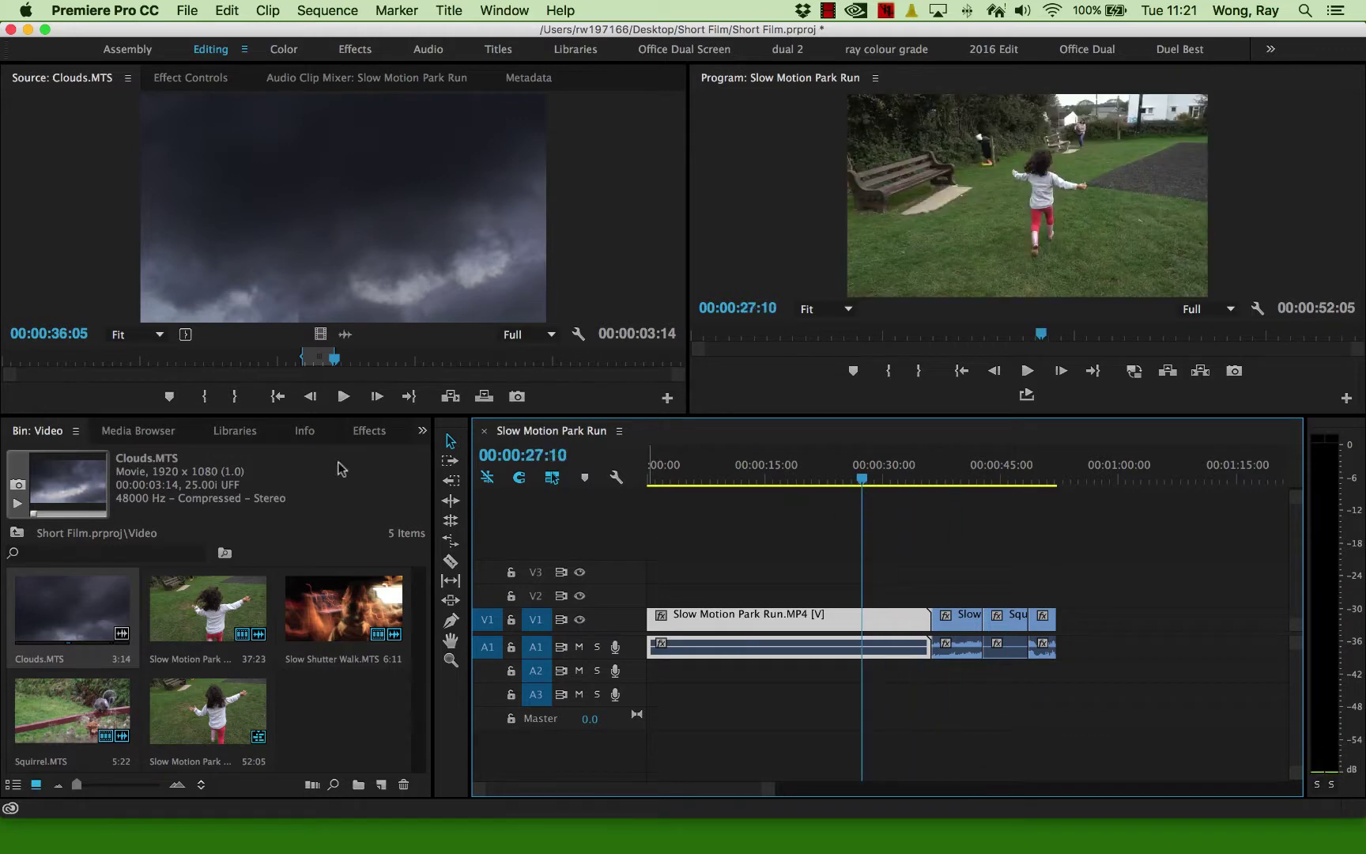
# Save the Short Film project from the File menu, keeping the finished four-clip sequence.
pyautogui.click(189, 10)
pyautogui.click(219, 153)
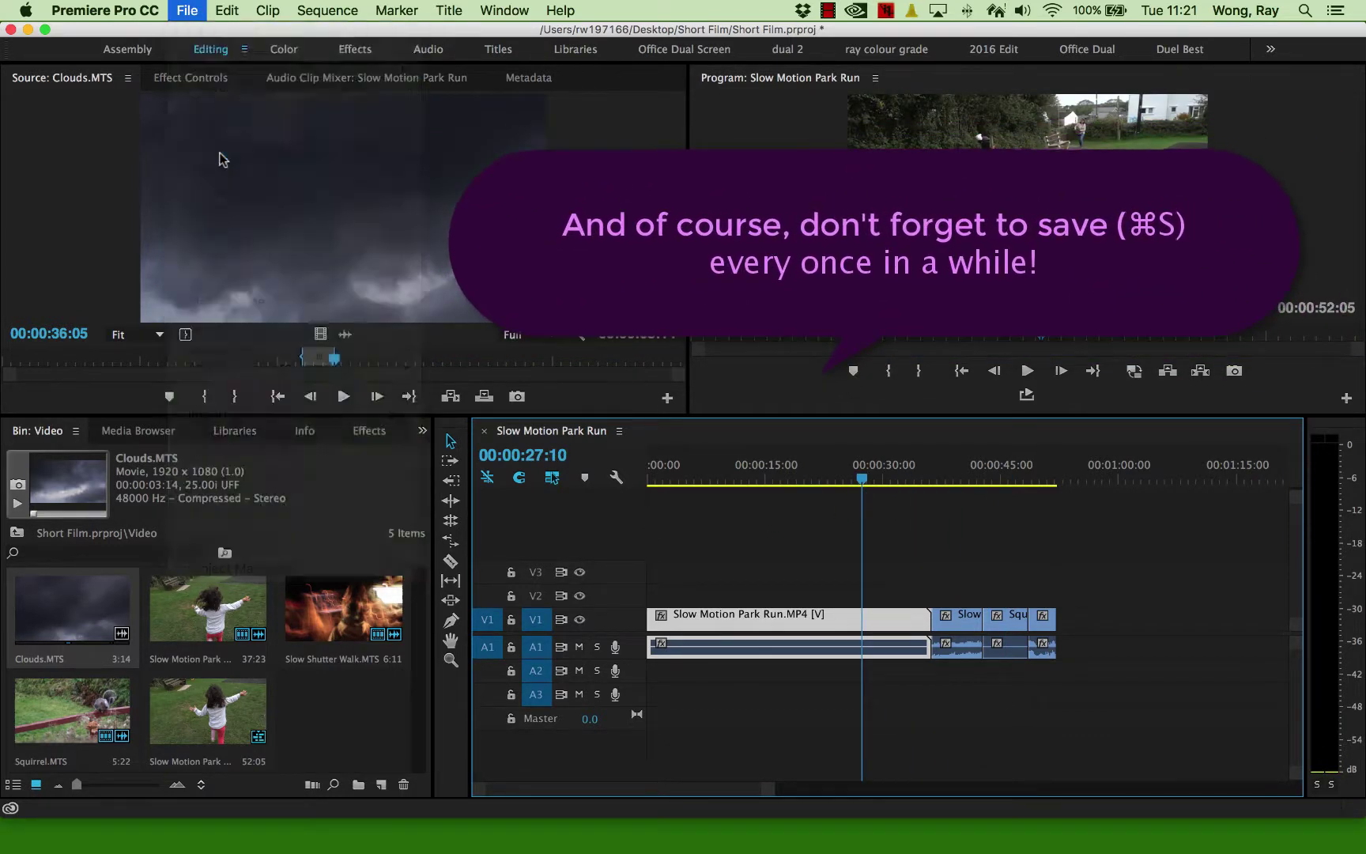